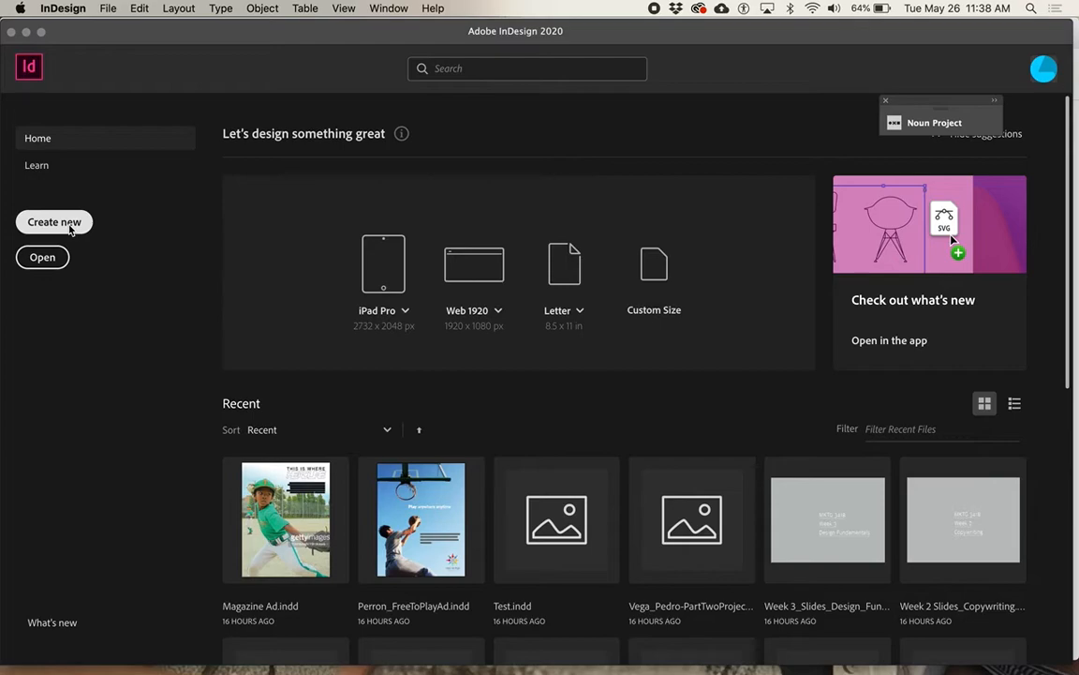
Step: Start a new document so its setup options are open
{"action": "left_click", "coordinate": [58, 225]}
{"action": "left_click", "coordinate": [106, 8]}
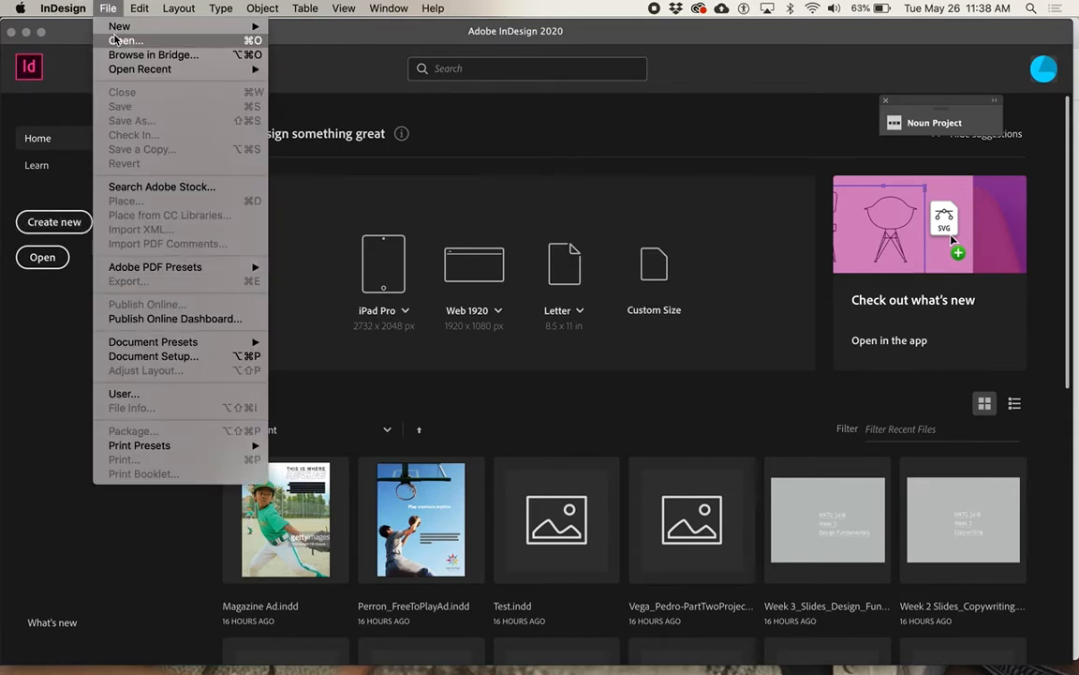
{"action": "mouse_move", "coordinate": [122, 26]}
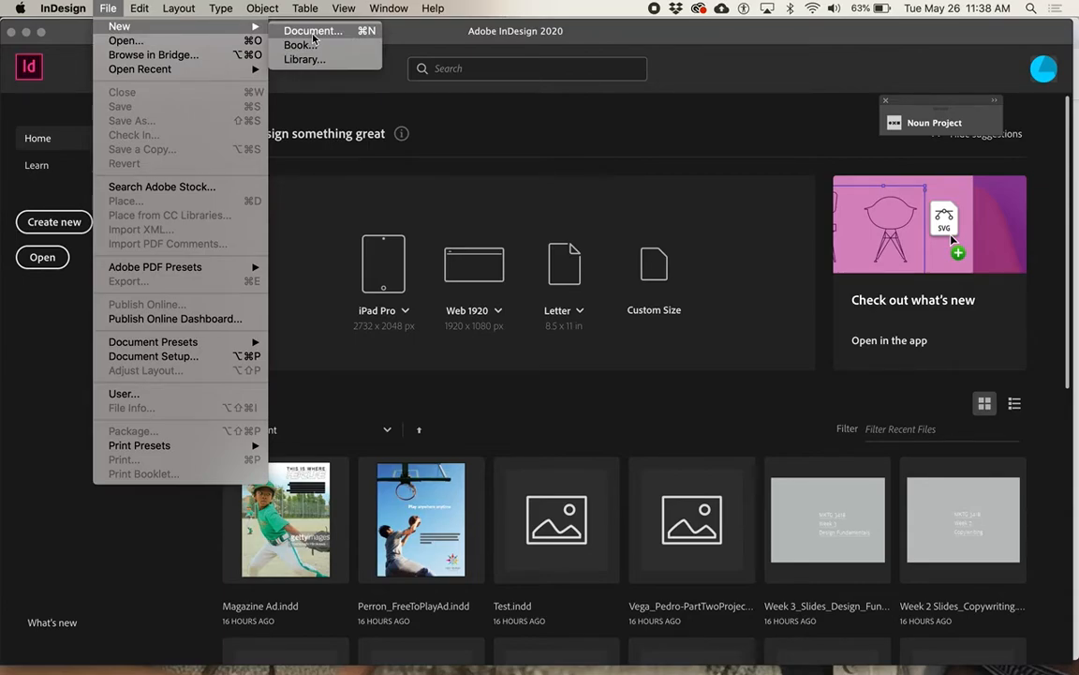
{"action": "left_click", "coordinate": [47, 228]}
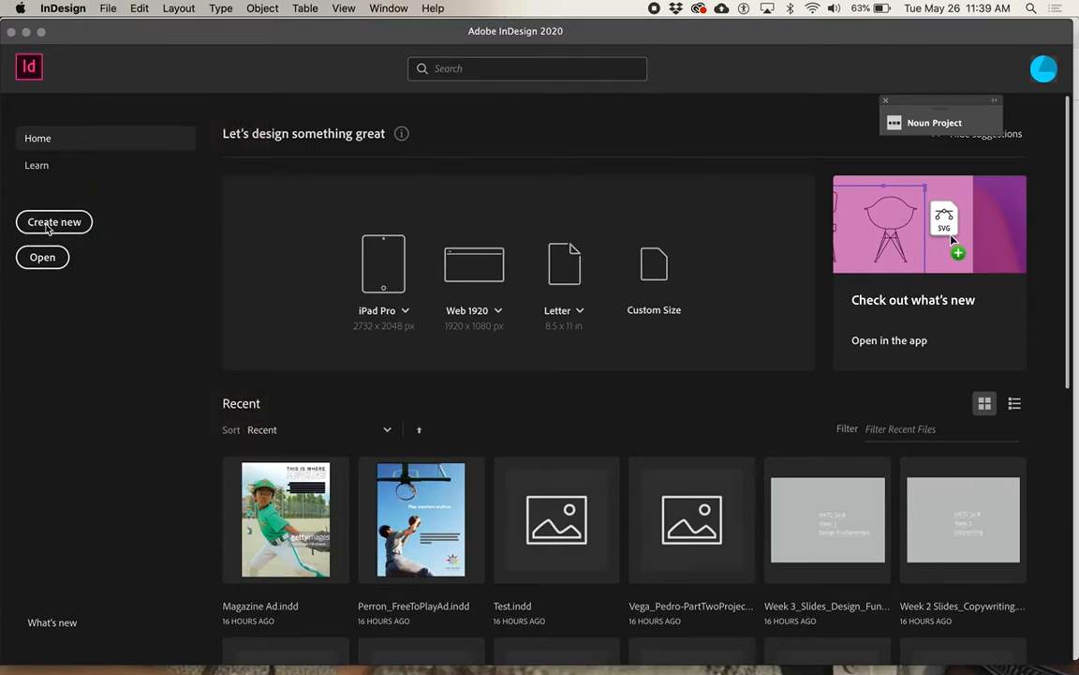
{"action": "left_click", "coordinate": [47, 228]}
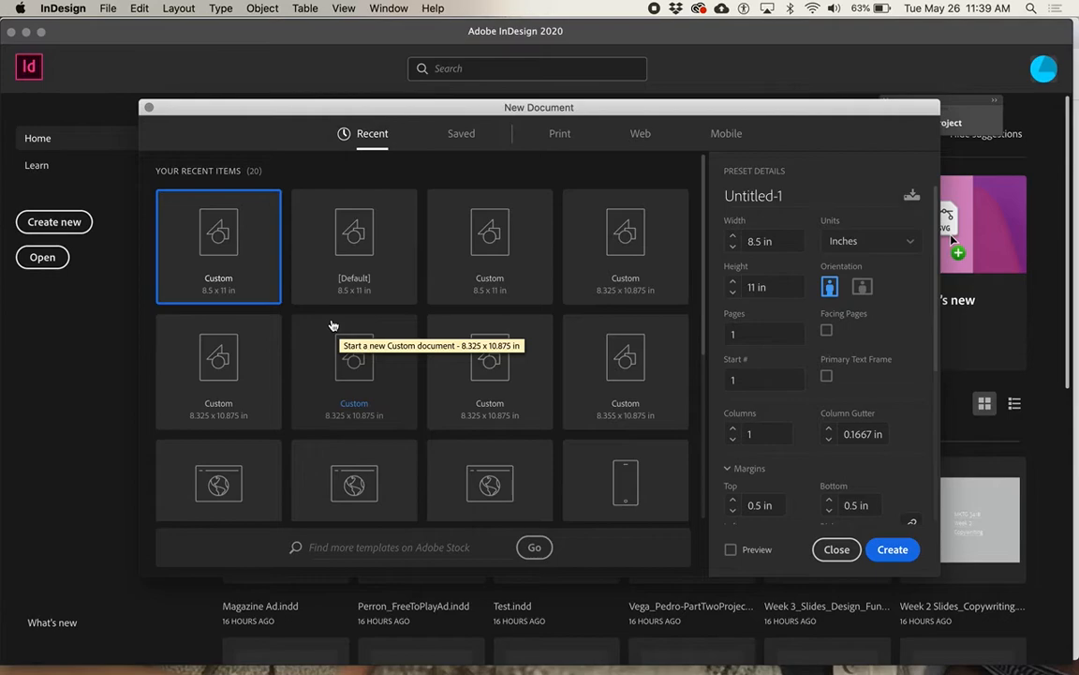
Step: Switch to Chrome to check the brochure size in the exercise brief, and return to InDesign
{"action": "key", "text": "ctrl+super+Escape"}
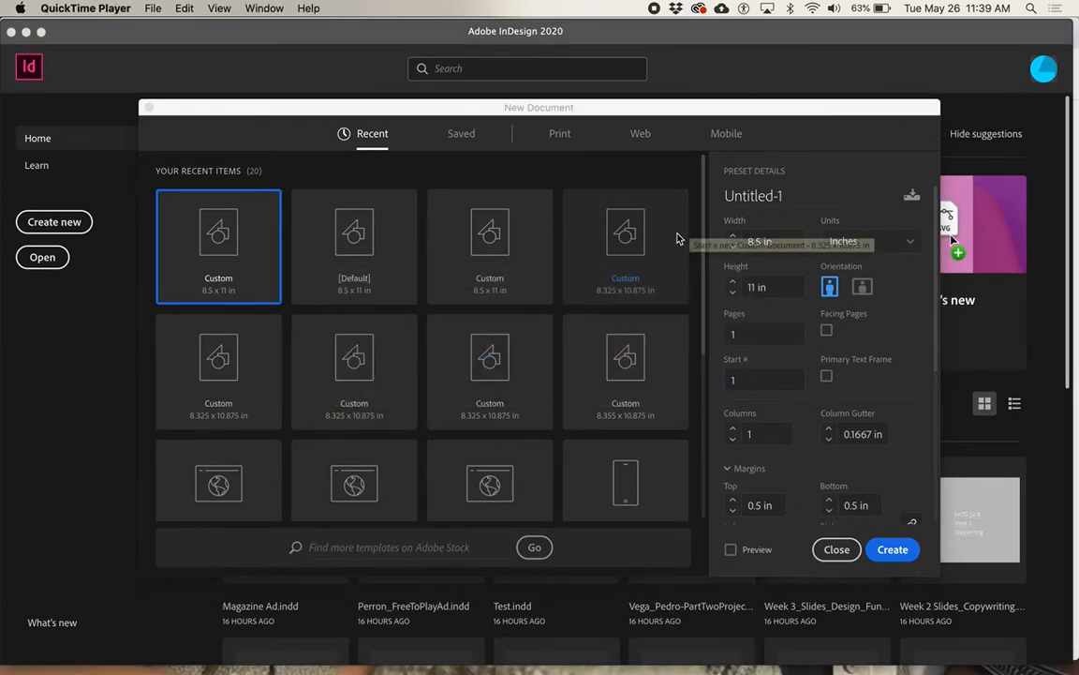
{"action": "key", "text": "super+Tab"}
{"action": "key", "text": "super+Tab"}
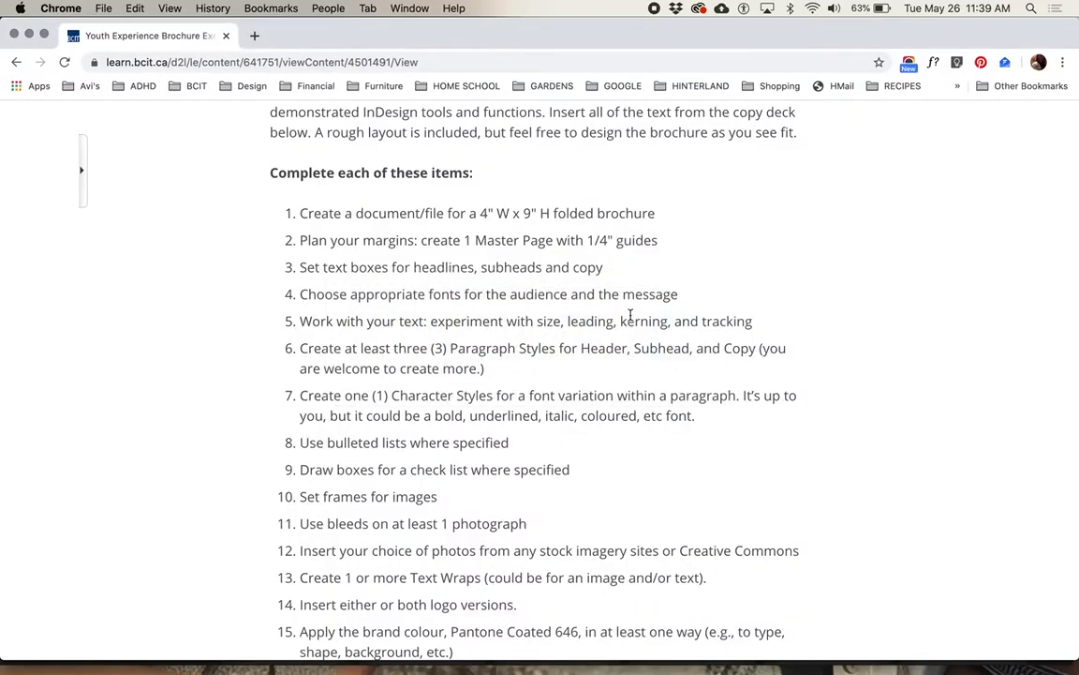
{"action": "key", "text": "super+Tab"}
{"action": "key", "text": "super+Tab"}
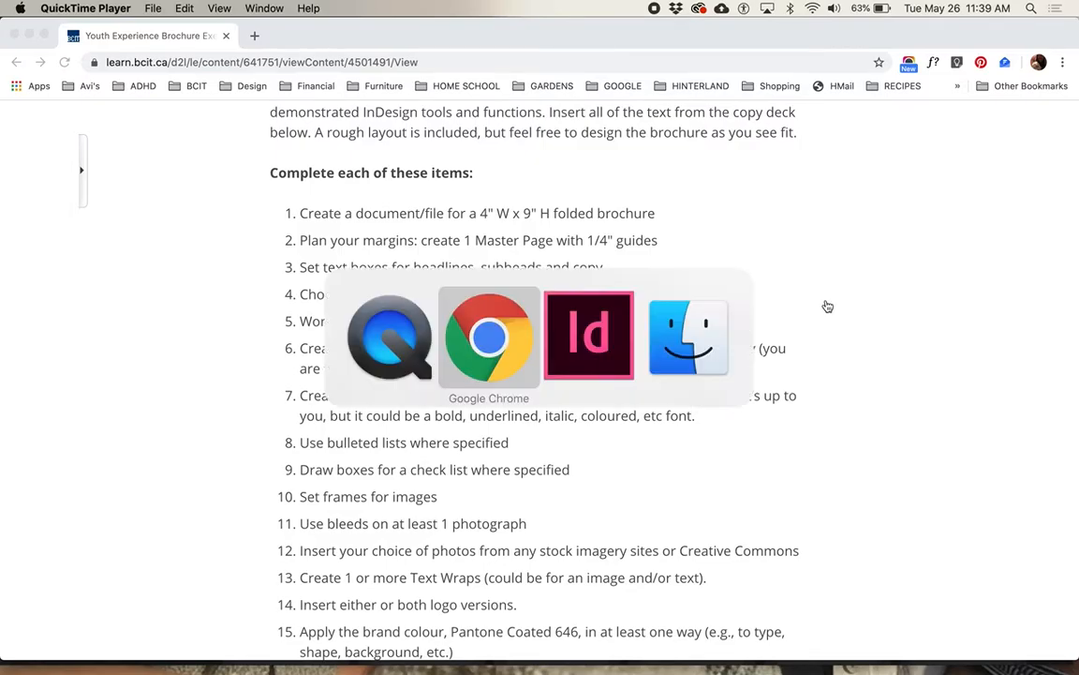
{"action": "key", "text": "super+Tab"}
Step: Set the new document to 4 in wide by 9 in high, with facing pages and 4 pages
{"action": "left_click", "coordinate": [748, 241]}
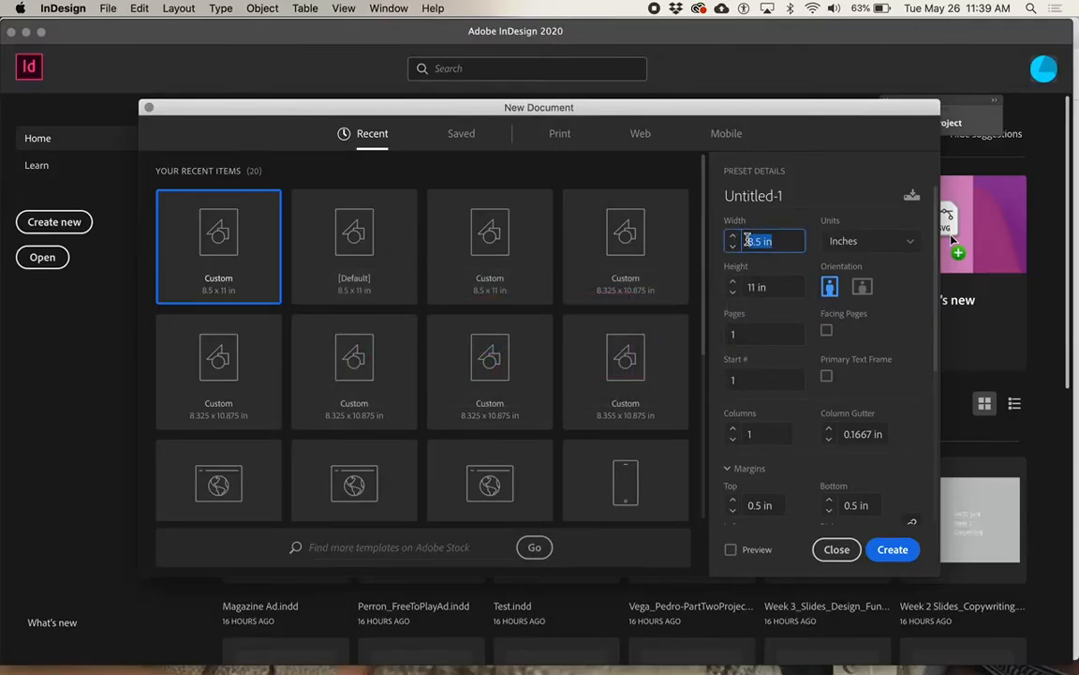
{"action": "type", "text": "4"}
{"action": "key", "text": "Tab"}
{"action": "type", "text": "9"}
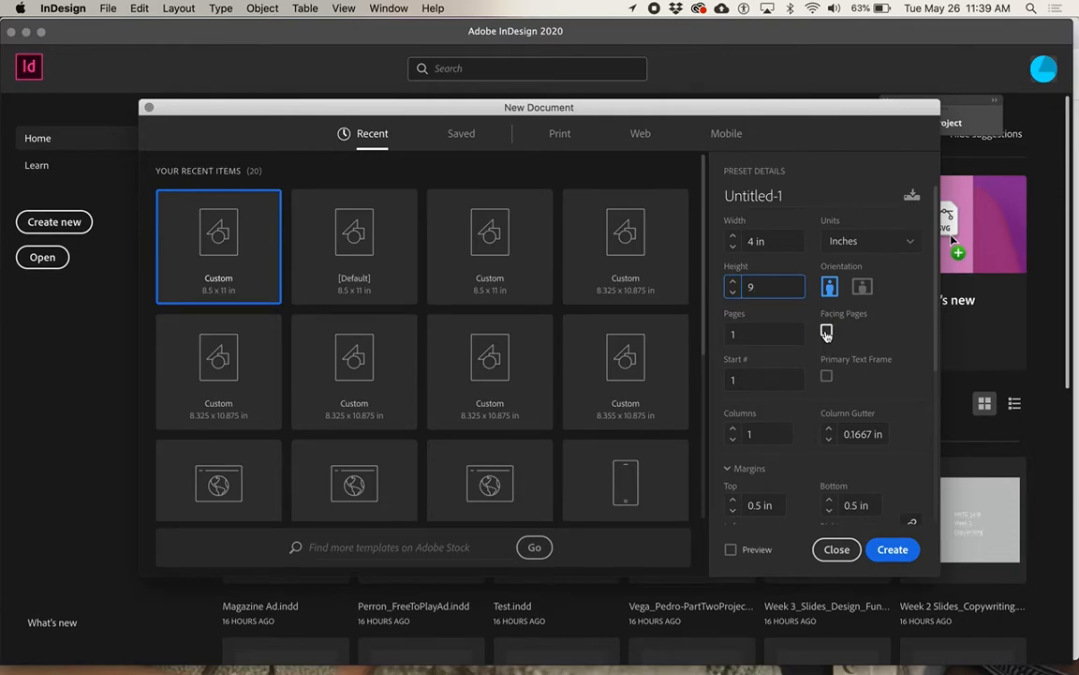
{"action": "left_click", "coordinate": [826, 333]}
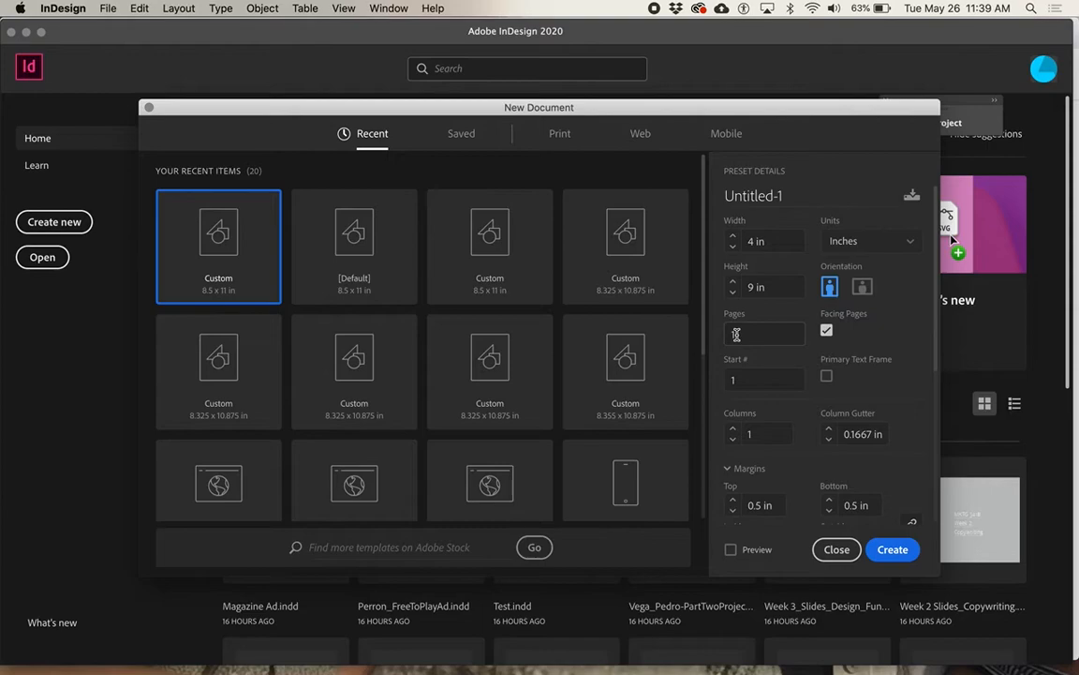
{"action": "left_click_drag", "start_coordinate": [737, 335], "coordinate": [722, 340]}
{"action": "type", "text": "4"}
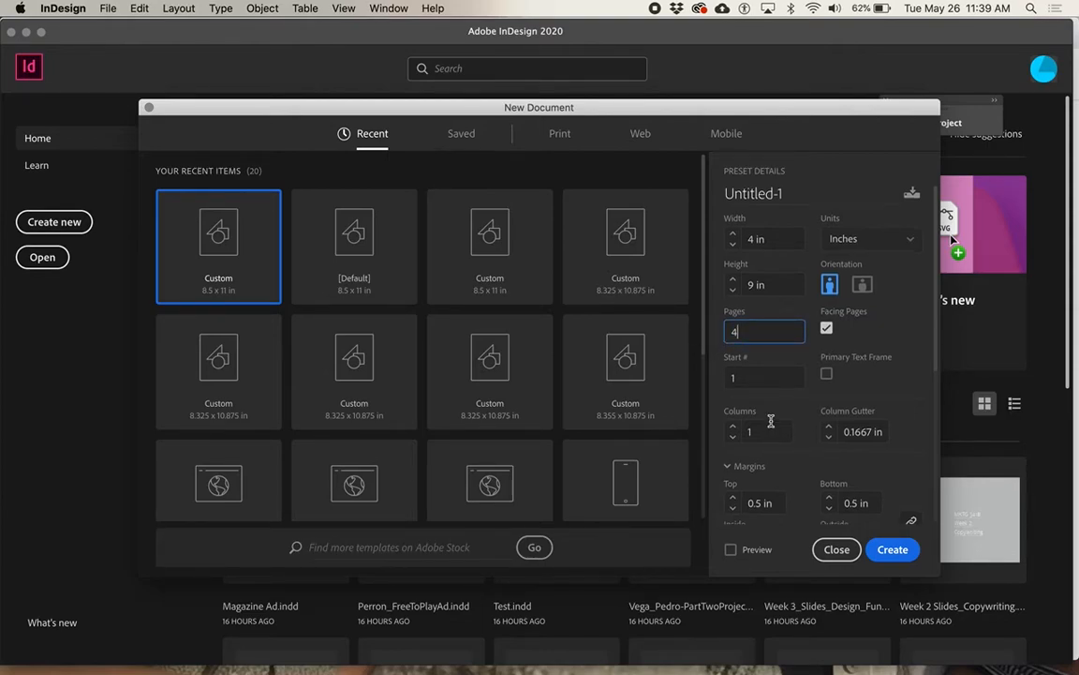
Step: Check the margin requirement in the Chrome brief and set all four margins to 0.25 in
{"action": "scroll", "coordinate": [771, 422], "scroll_direction": "down", "scroll_amount": 3}
{"action": "key", "text": "super+Tab"}
{"action": "key", "text": "super+Tab"}
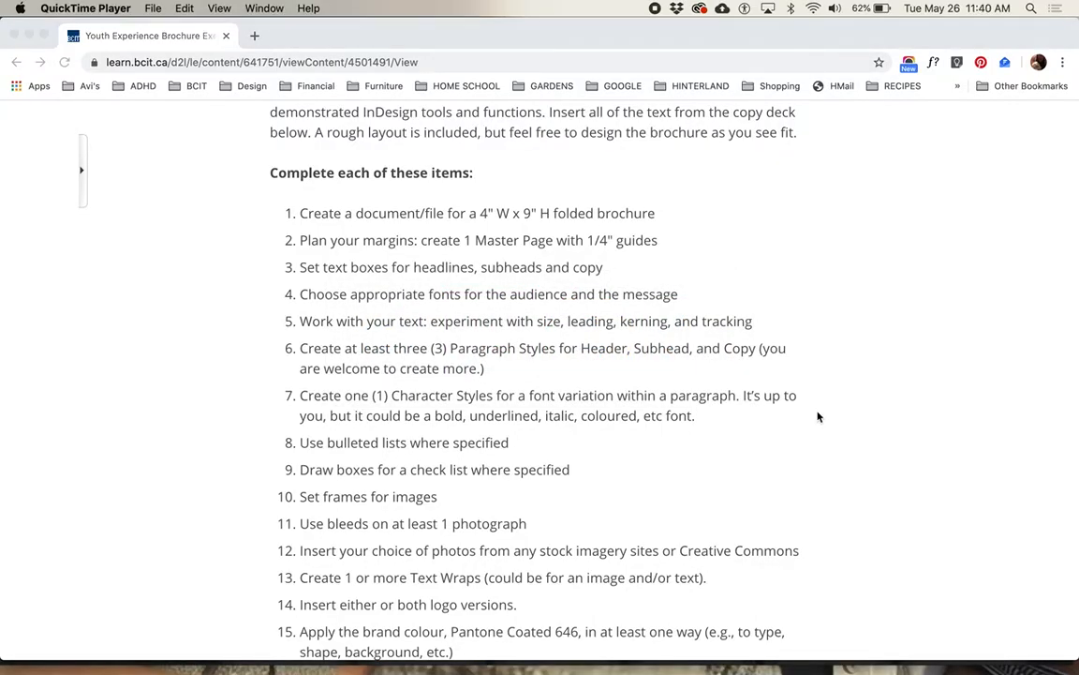
{"action": "key", "text": "super+Tab"}
{"action": "key", "text": "super+Tab"}
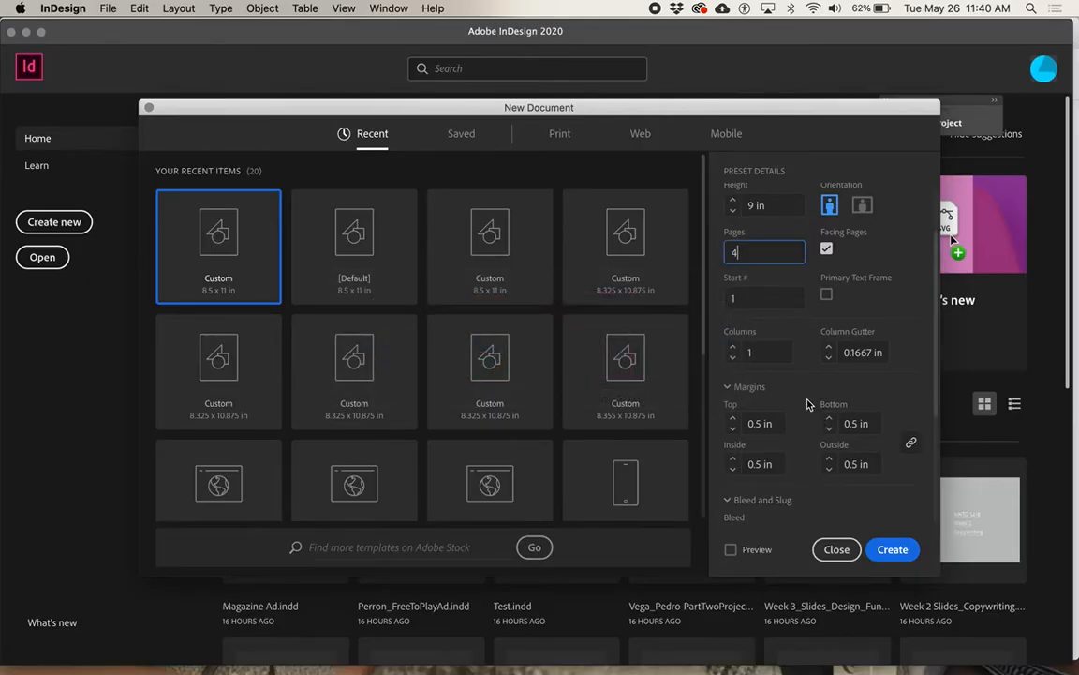
{"action": "left_click", "coordinate": [733, 432]}
{"action": "left_click", "coordinate": [735, 433]}
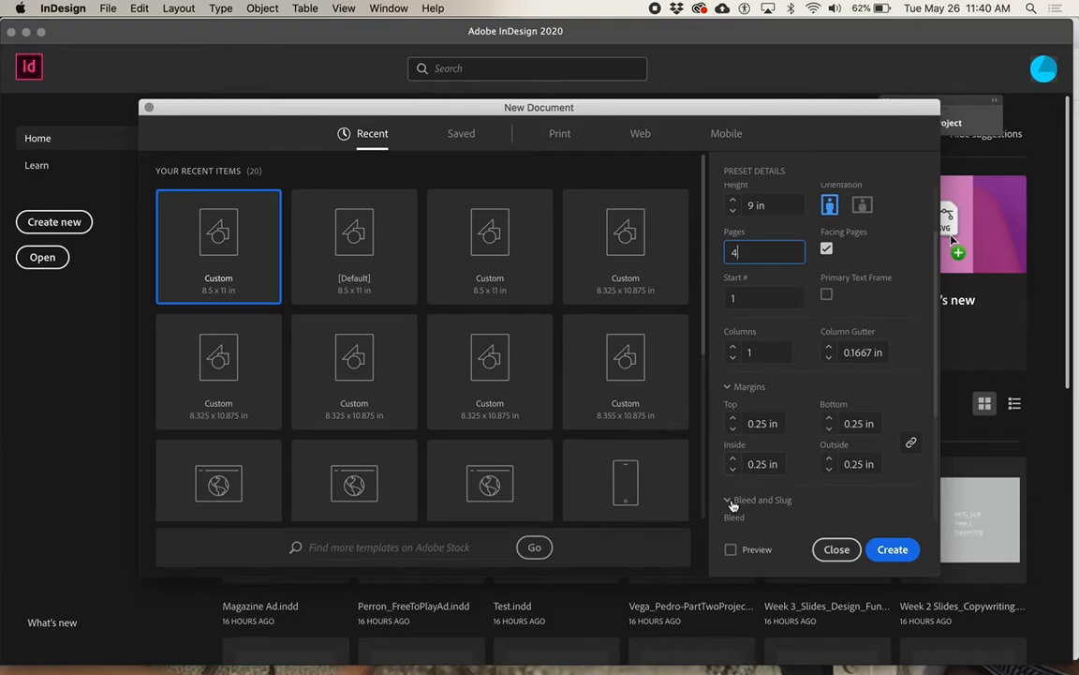
Step: Set the bleed to 1/8 in on all sides and create the document
{"action": "left_click", "coordinate": [732, 500]}
{"action": "scroll", "coordinate": [732, 501], "scroll_direction": "down", "scroll_amount": 2}
{"action": "scroll", "coordinate": [733, 506], "scroll_direction": "down", "scroll_amount": 3}
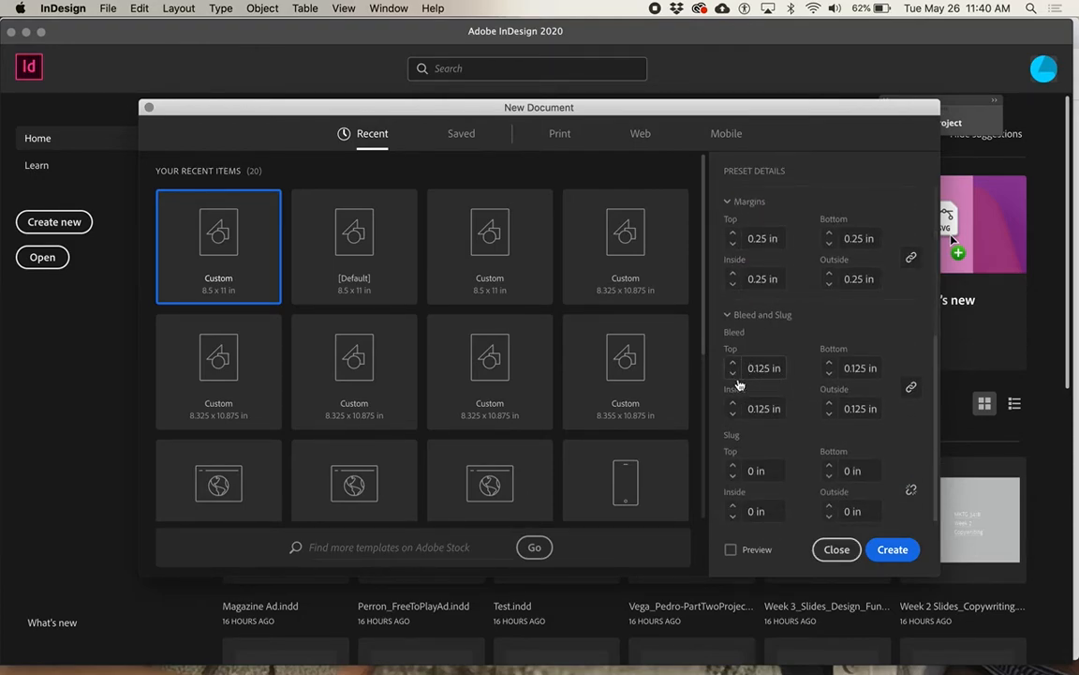
{"action": "left_click", "coordinate": [733, 375]}
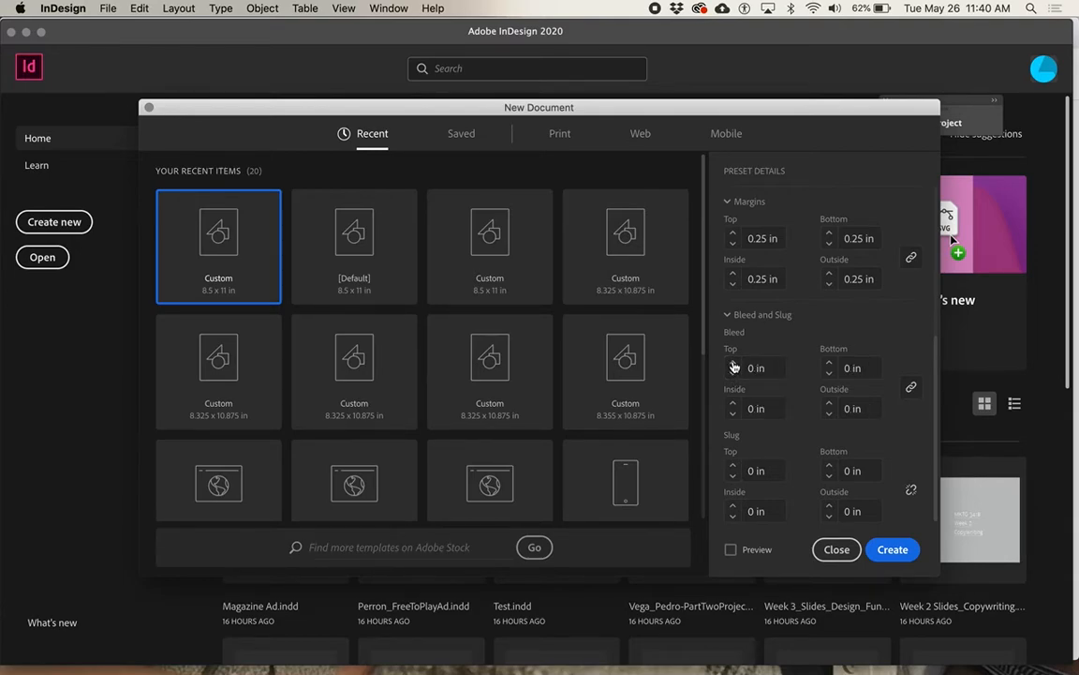
{"action": "left_click", "coordinate": [734, 366]}
{"action": "left_click", "coordinate": [734, 377]}
{"action": "left_click", "coordinate": [753, 369]}
{"action": "type", "text": ".125"}
{"action": "key", "text": "BackSpace"}
{"action": "key", "text": "BackSpace"}
{"action": "key", "text": "BackSpace"}
{"action": "key", "text": "BackSpace"}
{"action": "type", "text": "1/8"}
{"action": "left_click", "coordinate": [777, 439]}
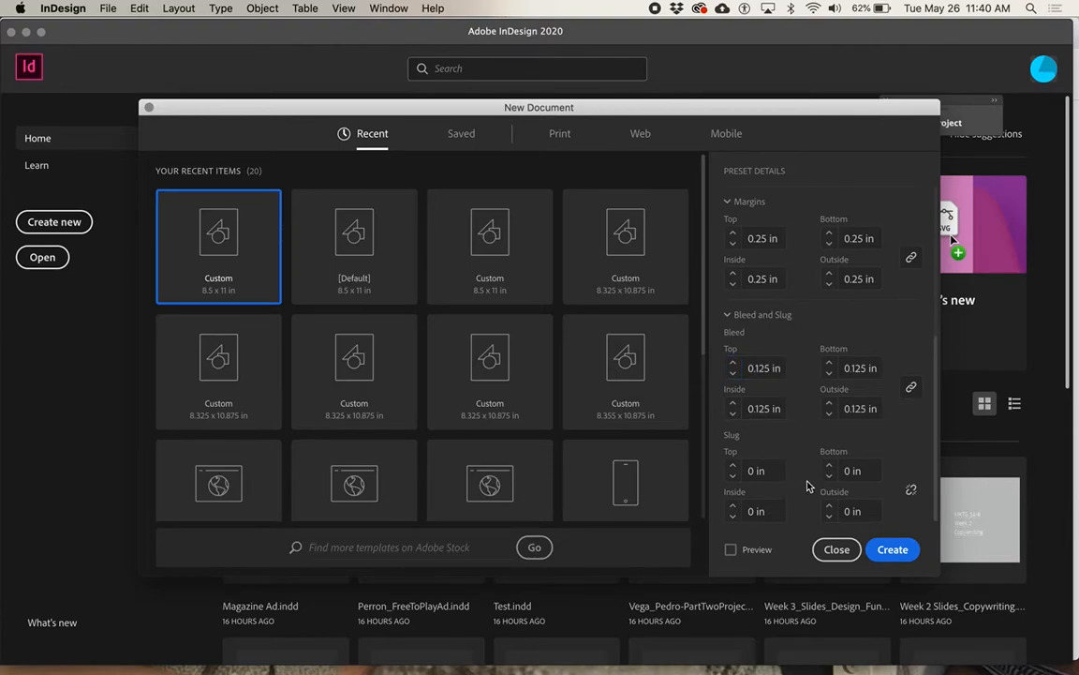
{"action": "left_click", "coordinate": [891, 550]}
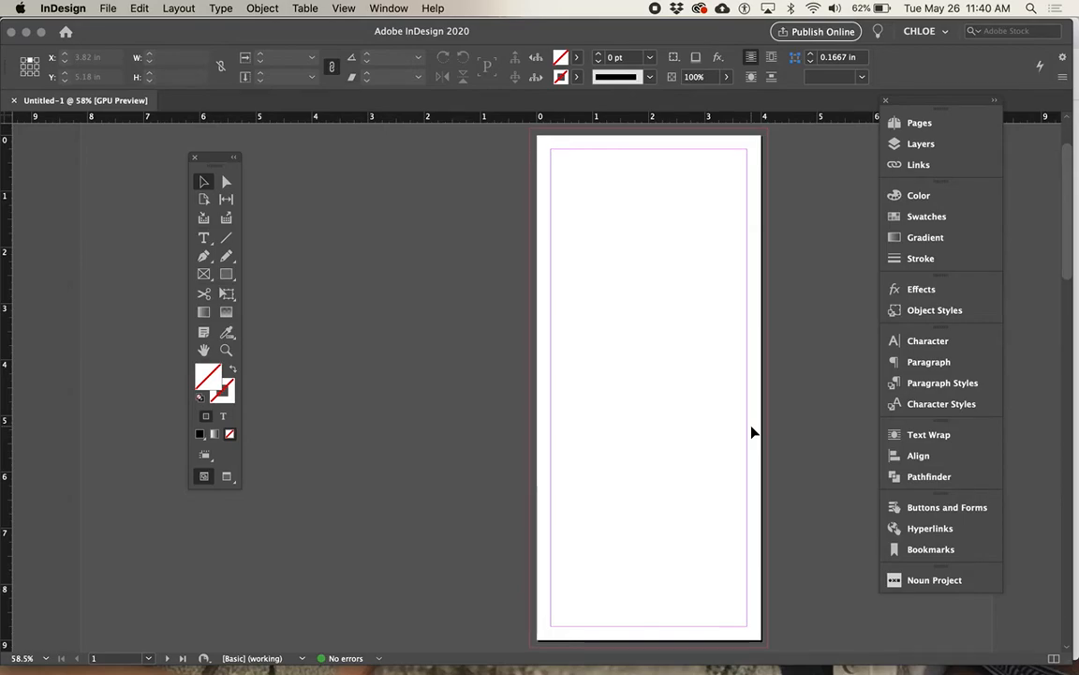
Step: Look over all the brochure's pages together, and inspect the cover, inside spread and back page
{"action": "key", "text": "super+minus"}
{"action": "key", "text": "super+minus"}
{"action": "key", "text": "super+minus"}
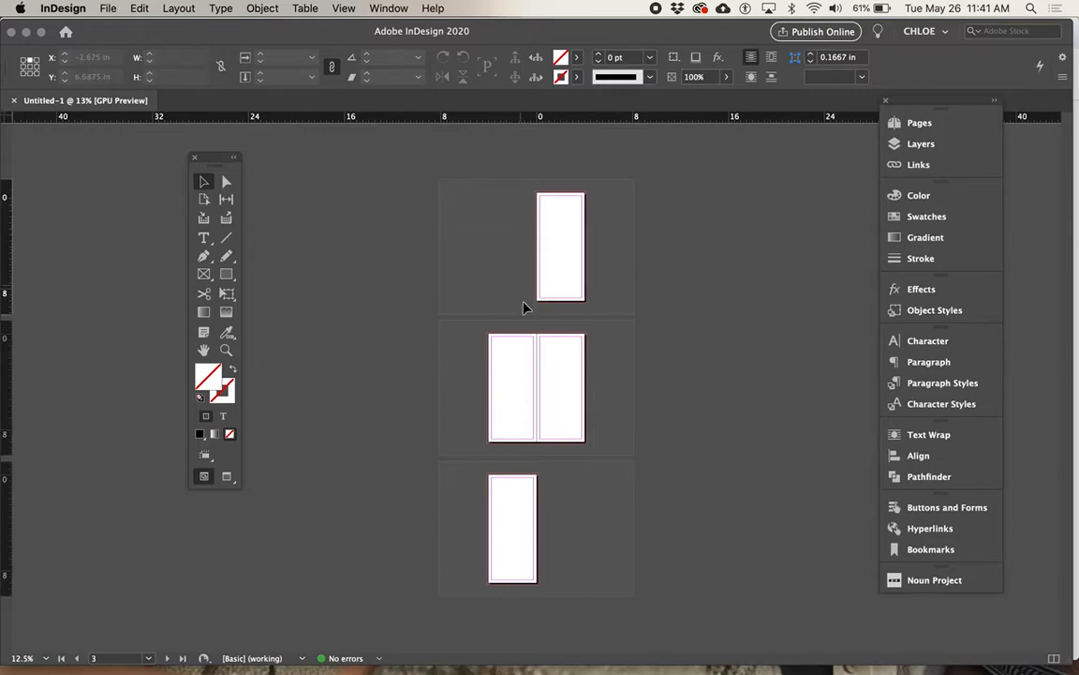
{"action": "key", "text": "super+0"}
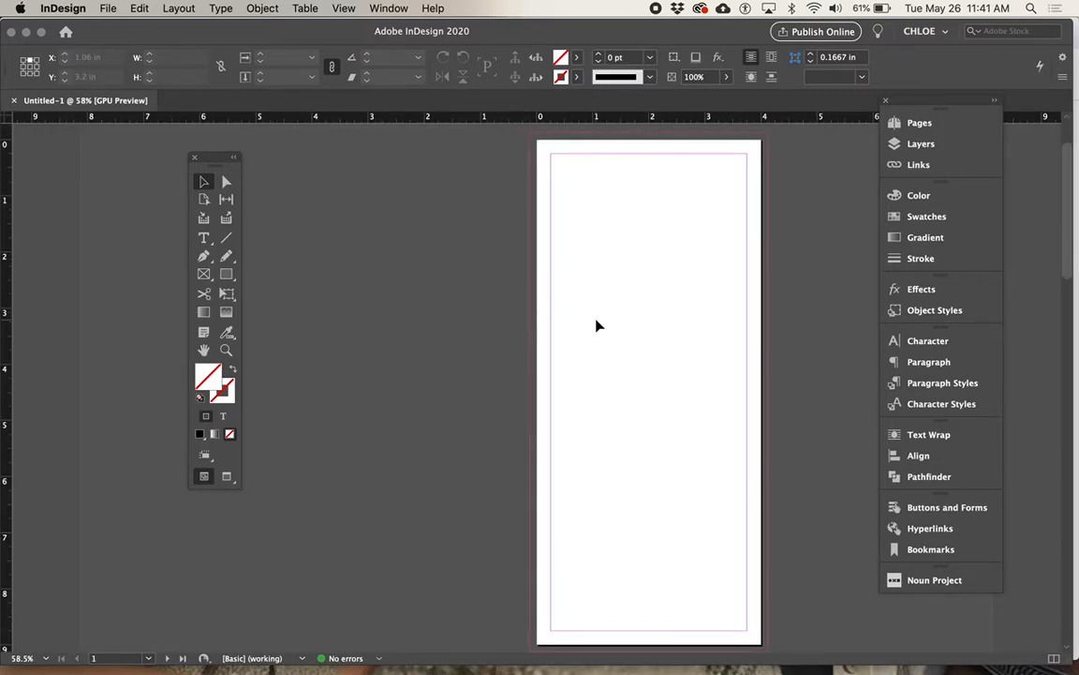
{"action": "scroll", "coordinate": [596, 322], "scroll_direction": "down", "scroll_amount": 5}
{"action": "scroll", "coordinate": [596, 325], "scroll_direction": "down", "scroll_amount": 8}
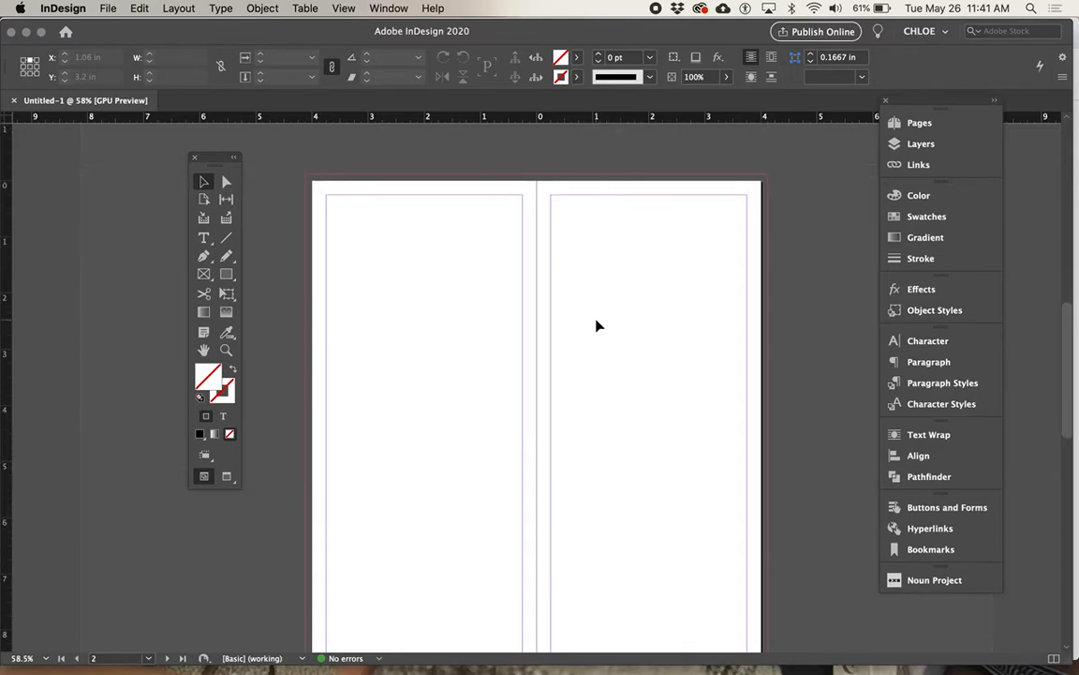
{"action": "left_click", "coordinate": [611, 294]}
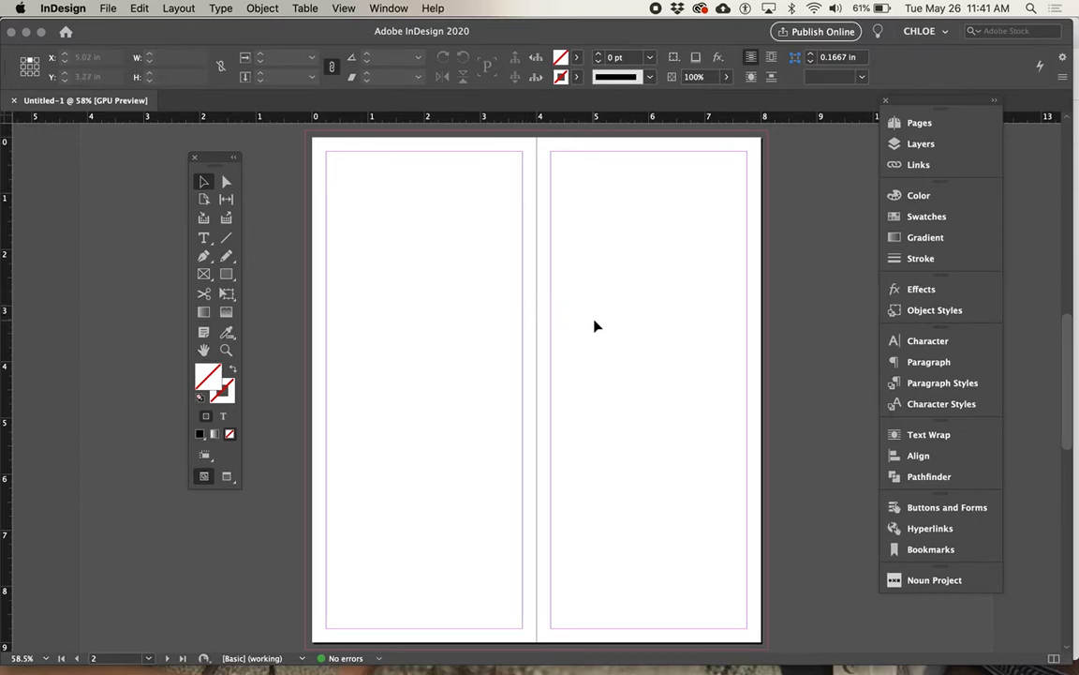
{"action": "scroll", "coordinate": [656, 360], "scroll_direction": "down", "scroll_amount": 7}
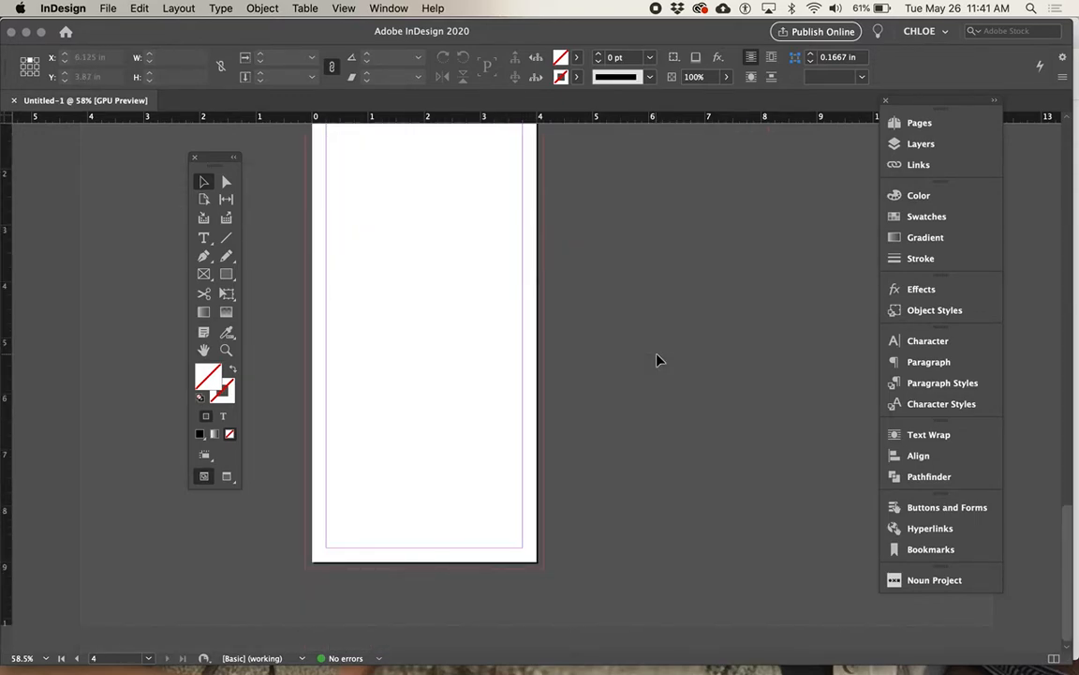
{"action": "scroll", "coordinate": [657, 360], "scroll_direction": "down", "scroll_amount": 1}
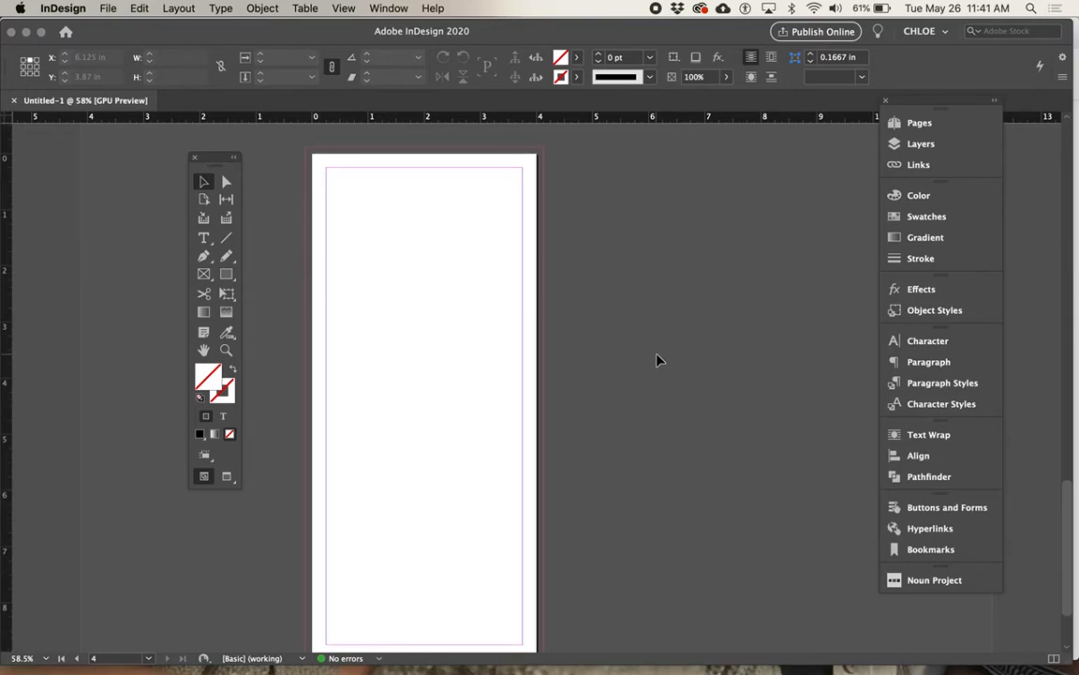
Step: Show the Pages panel to view the document's page thumbnails and master page
{"action": "left_click", "coordinate": [920, 123]}
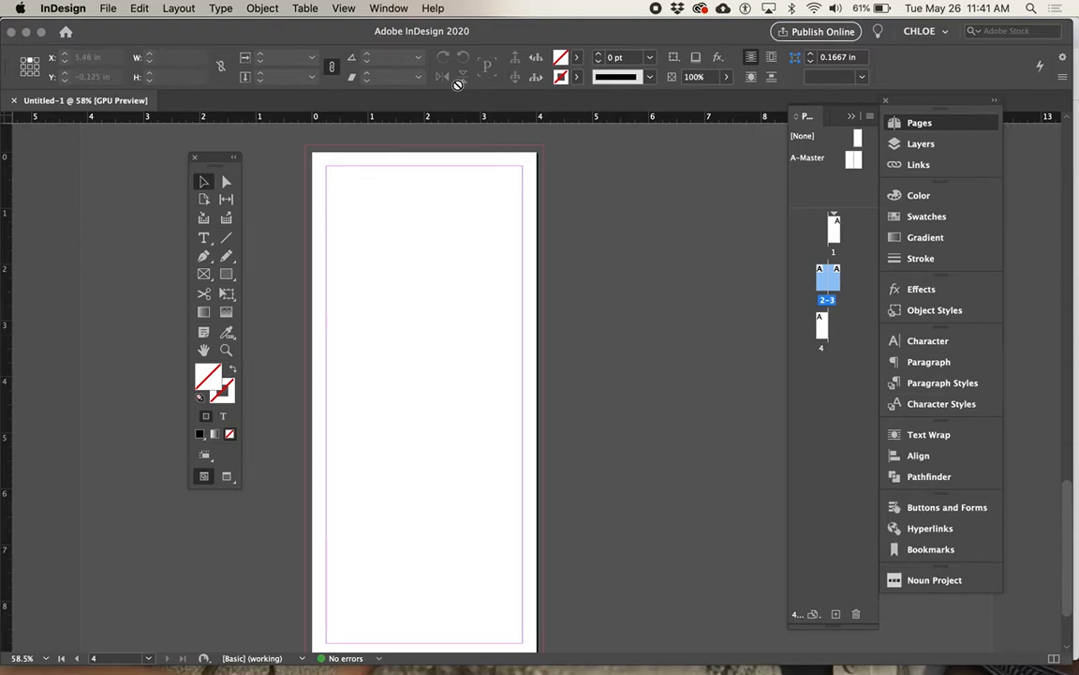
{"action": "left_click", "coordinate": [388, 8]}
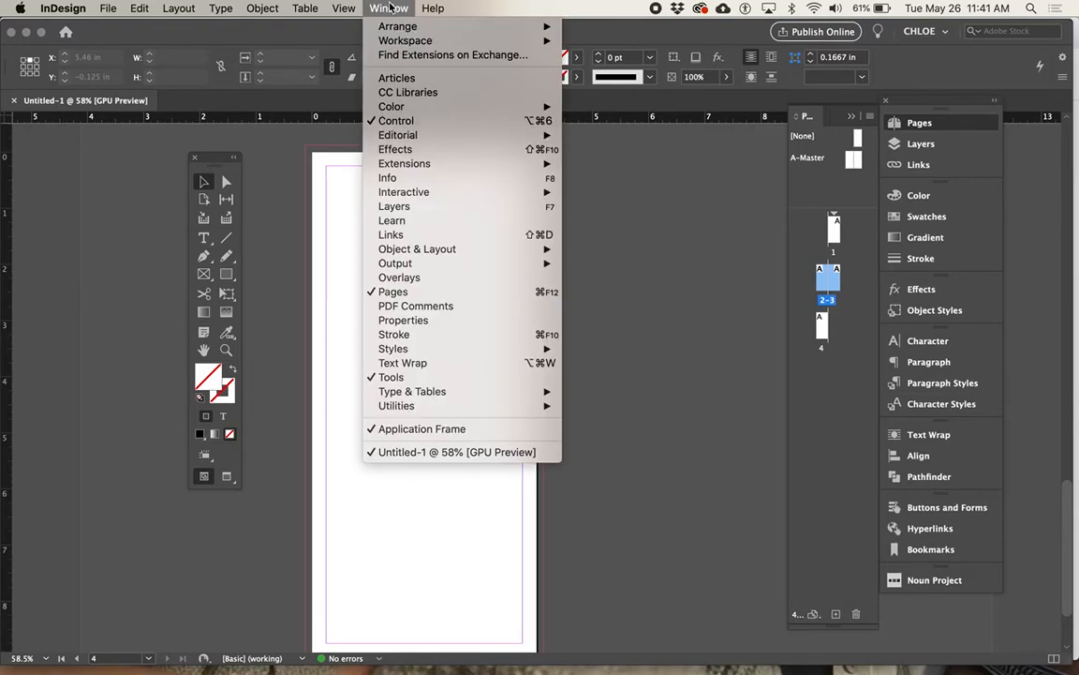
{"action": "mouse_move", "coordinate": [433, 8]}
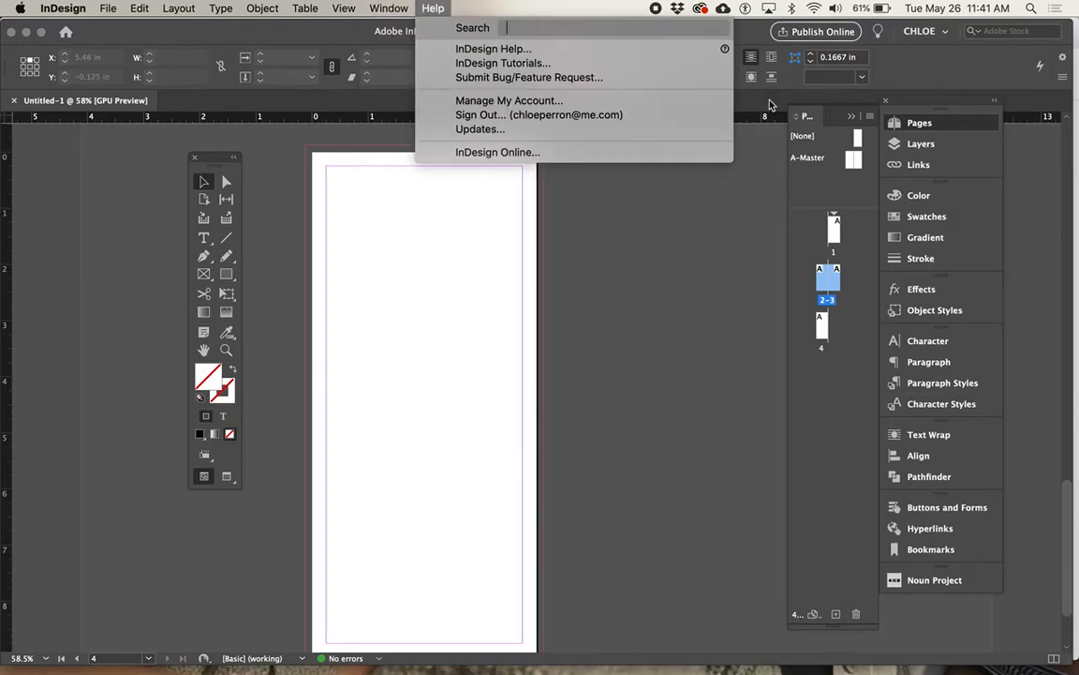
{"action": "left_click", "coordinate": [433, 8]}
Step: Switch the workspace to Essentials
{"action": "left_click", "coordinate": [388, 8]}
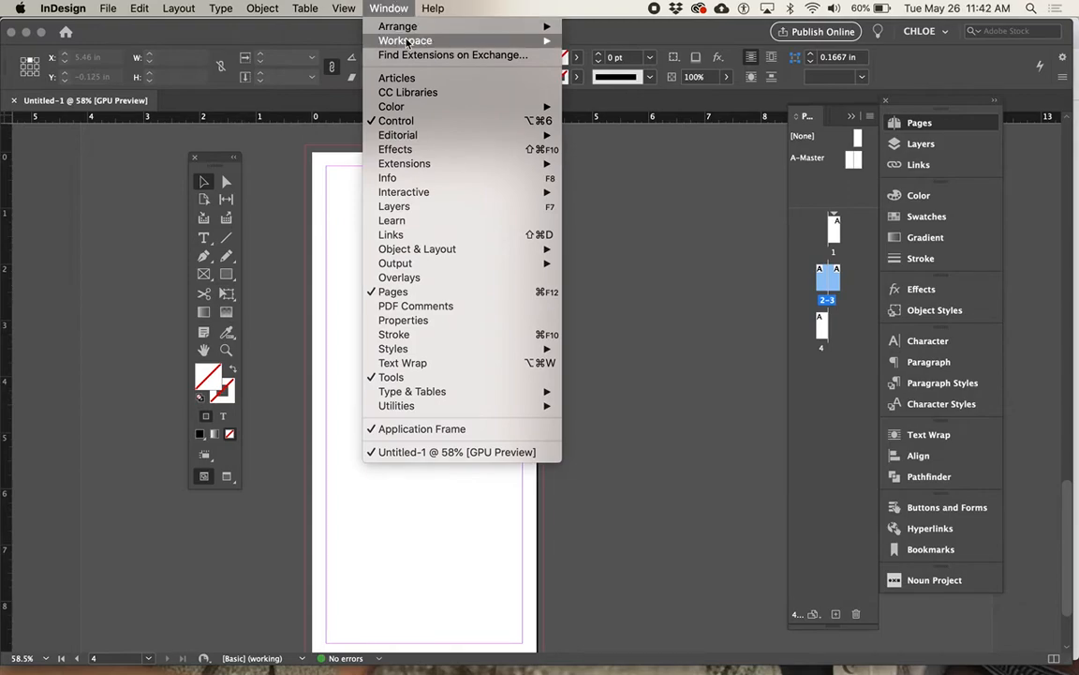
{"action": "mouse_move", "coordinate": [407, 42]}
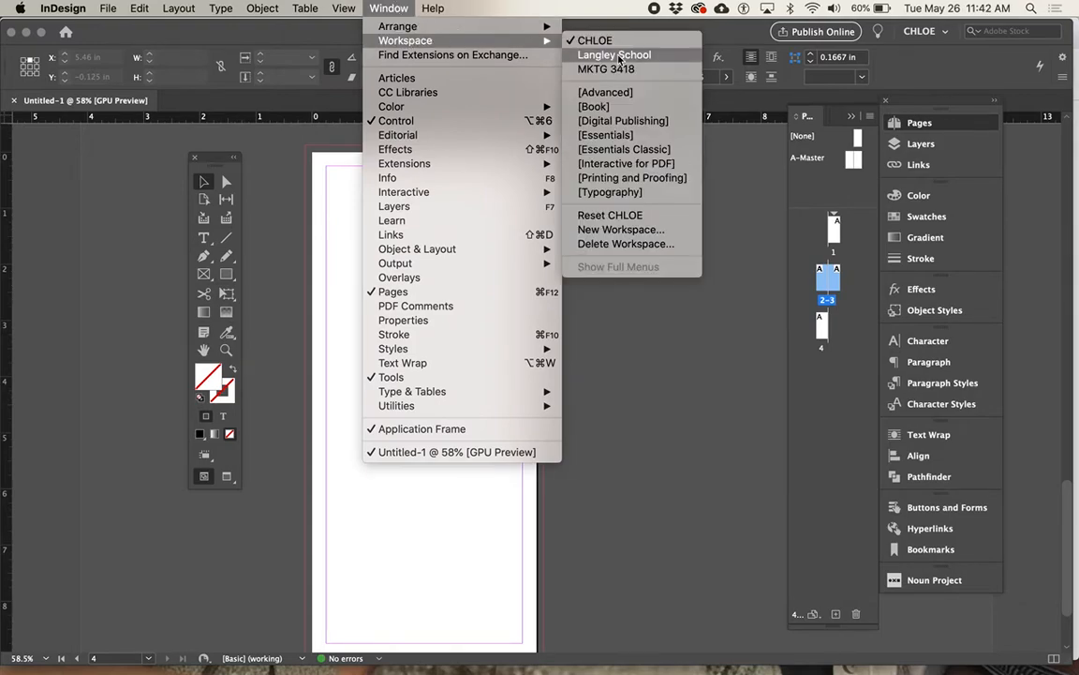
{"action": "left_click", "coordinate": [623, 143]}
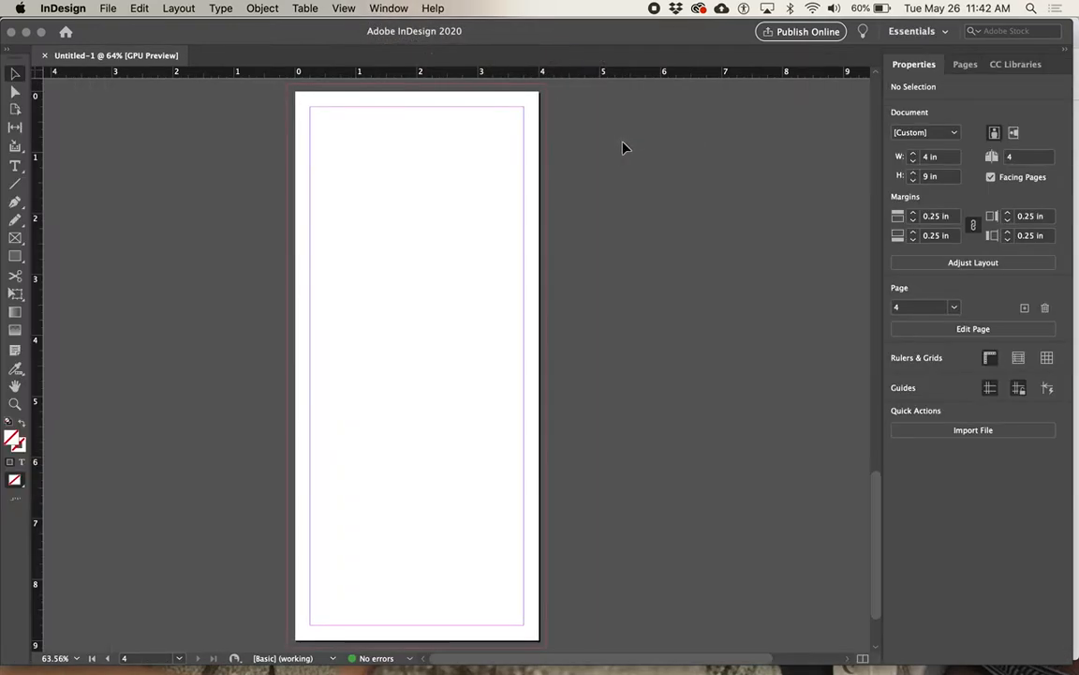
Step: Switch the workspace to Typography
{"action": "left_click", "coordinate": [395, 10]}
{"action": "mouse_move", "coordinate": [366, 41]}
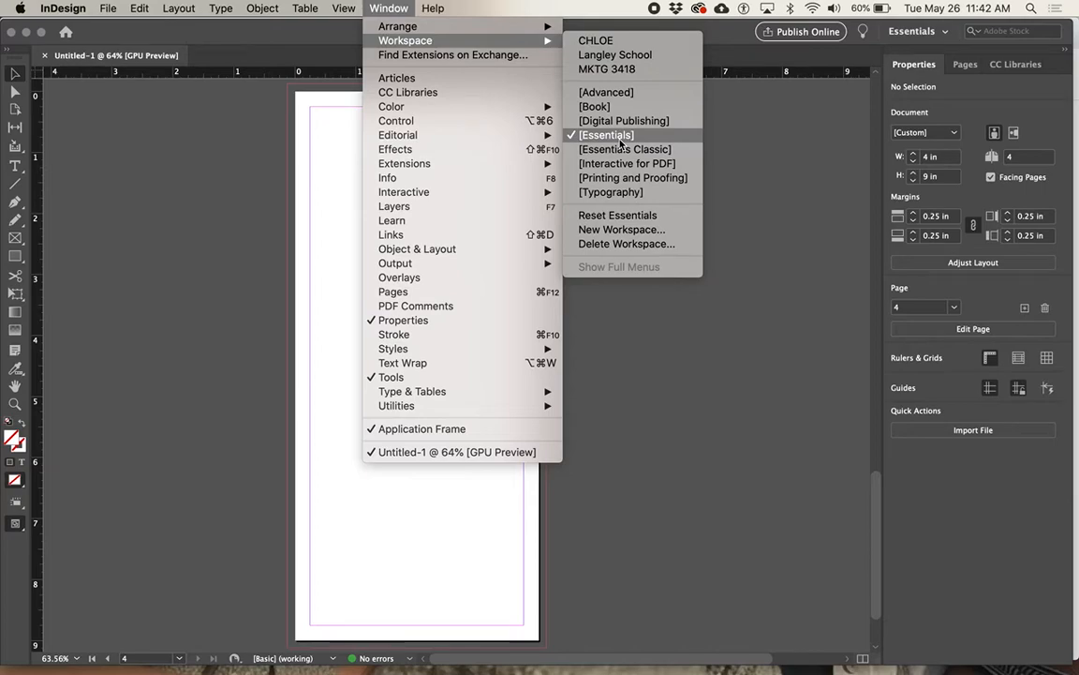
{"action": "left_click", "coordinate": [624, 191]}
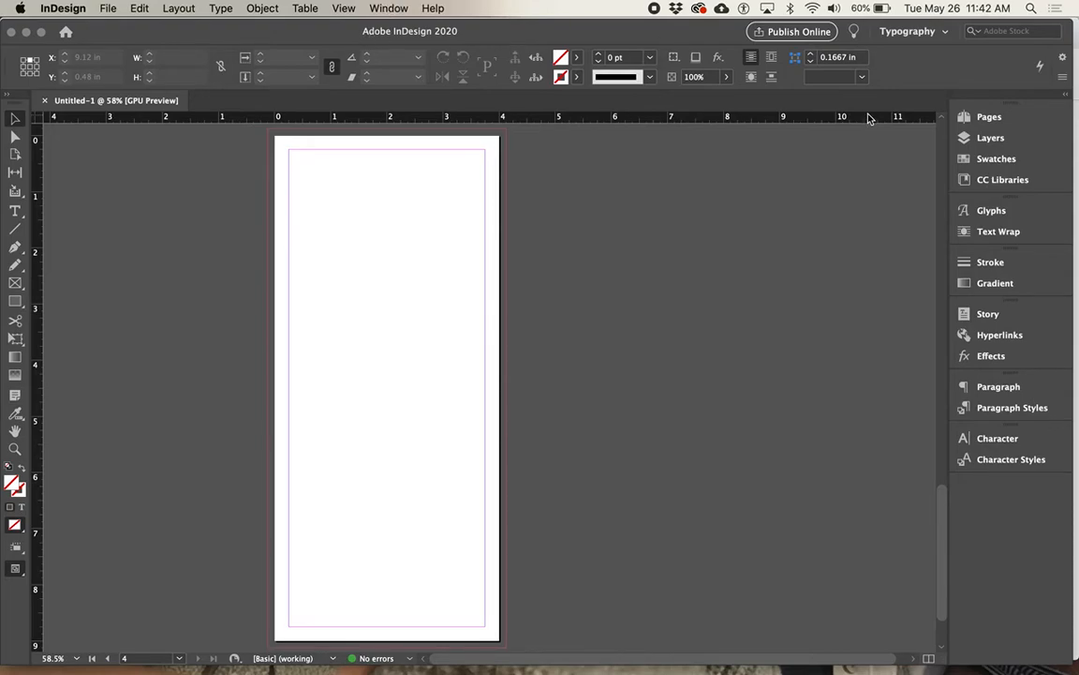
Step: Detach the docked group of panels from the window's edge and close it
{"action": "left_click_drag", "start_coordinate": [1064, 100], "coordinate": [829, 119]}
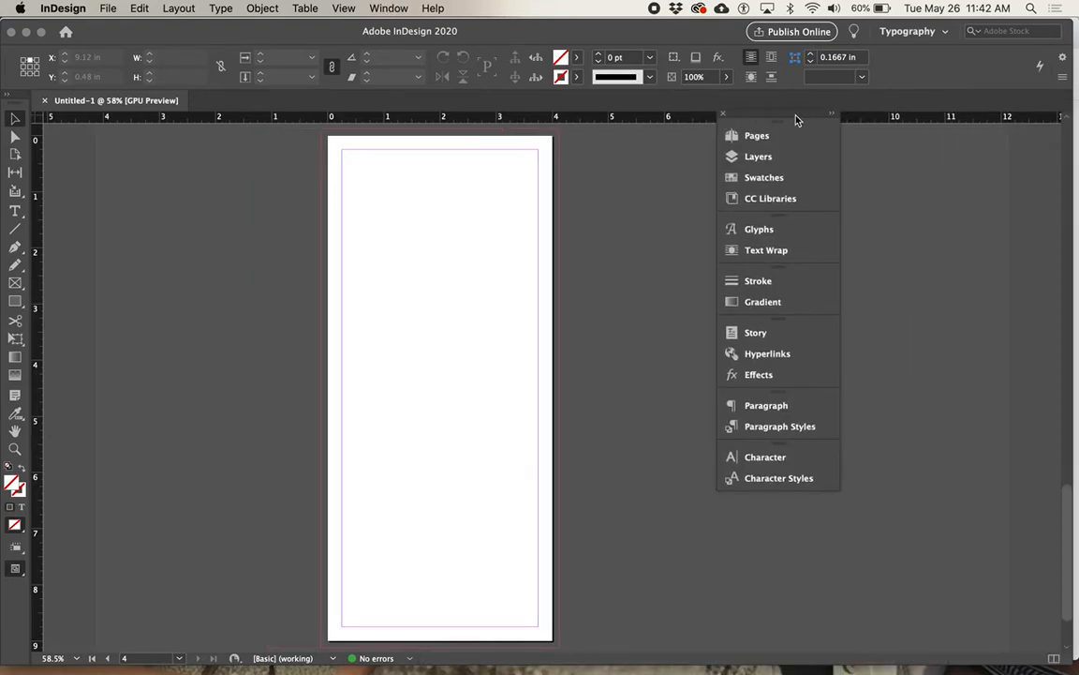
{"action": "left_click", "coordinate": [722, 114]}
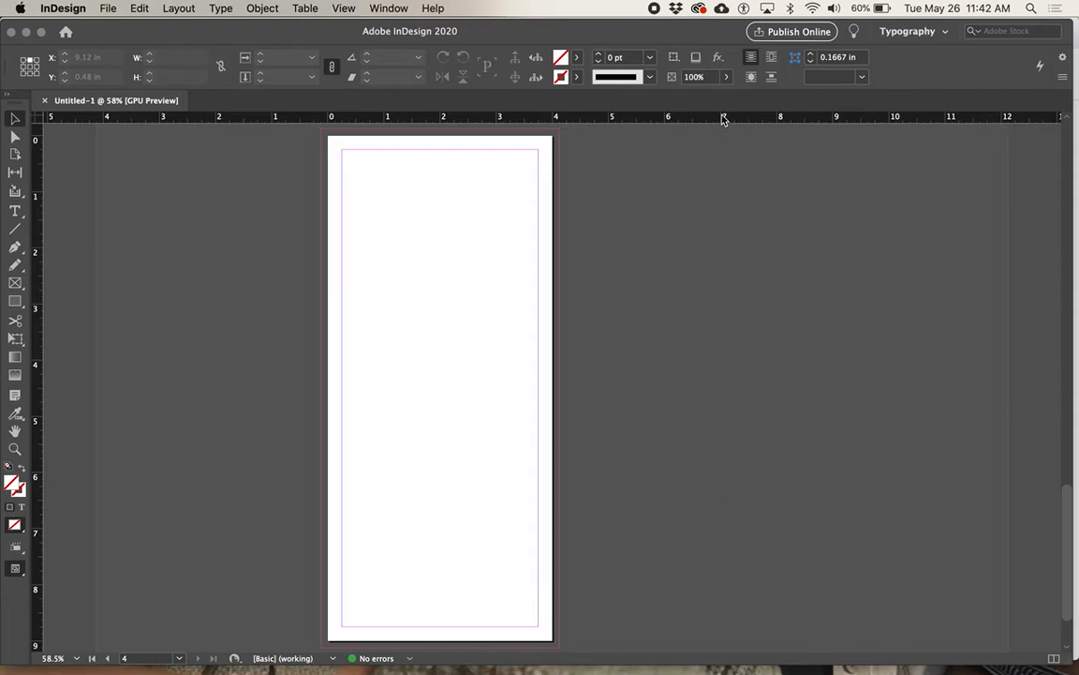
Step: Bring back the floating panel group with Pages and close its Glyphs and Text Wrap panels
{"action": "left_click", "coordinate": [398, 9]}
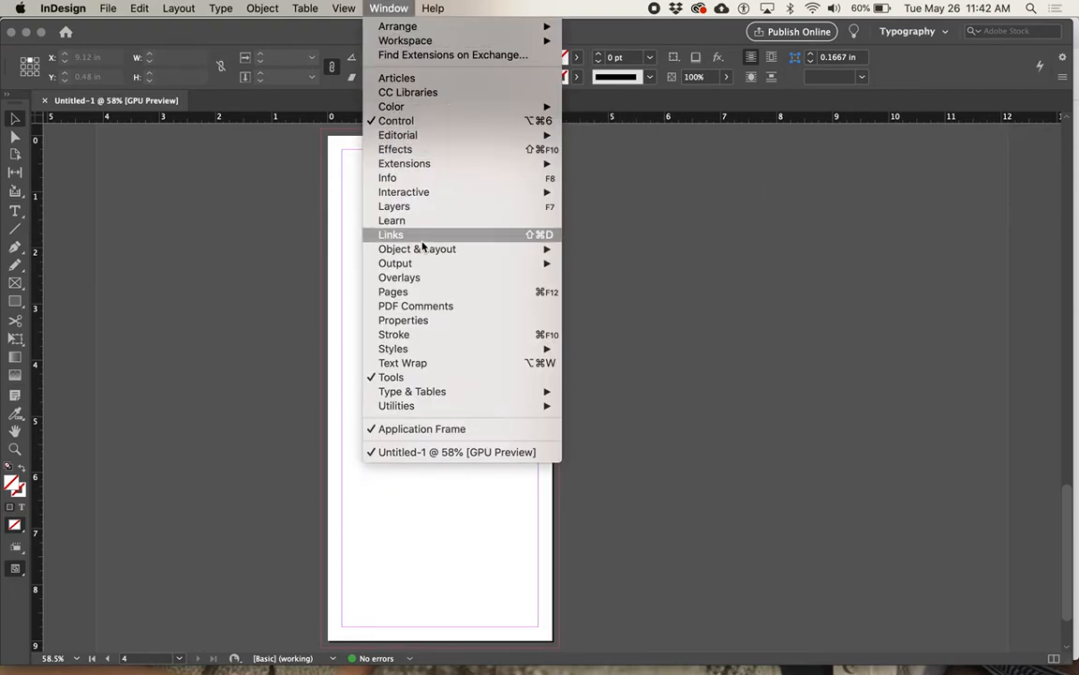
{"action": "left_click", "coordinate": [423, 294]}
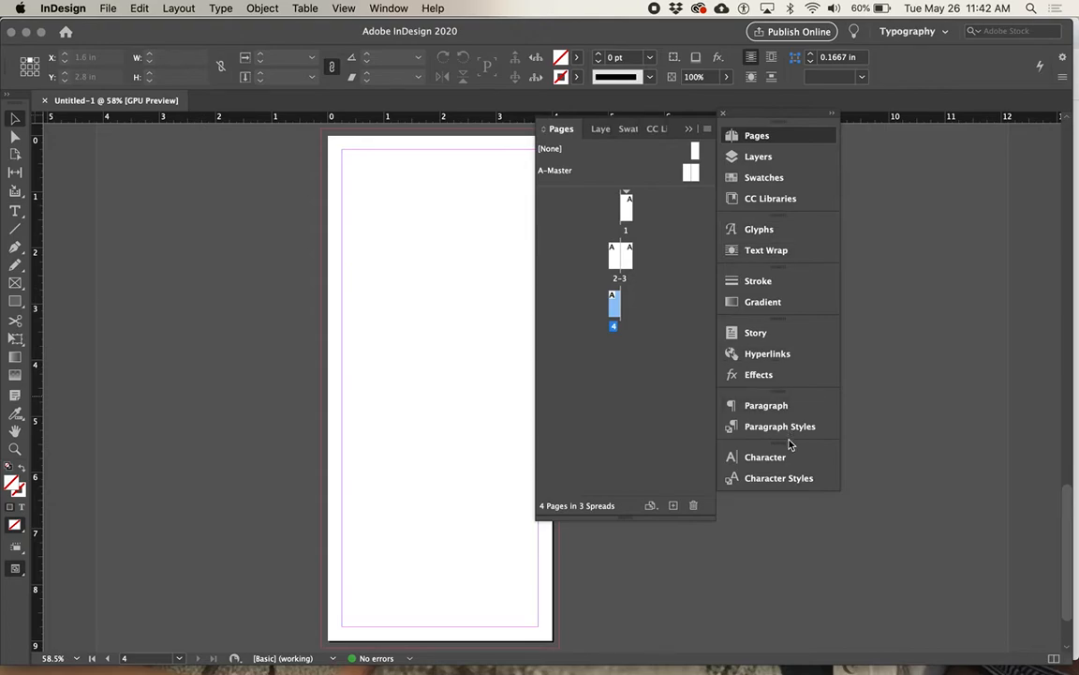
{"action": "left_click_drag", "start_coordinate": [760, 158], "coordinate": [651, 221]}
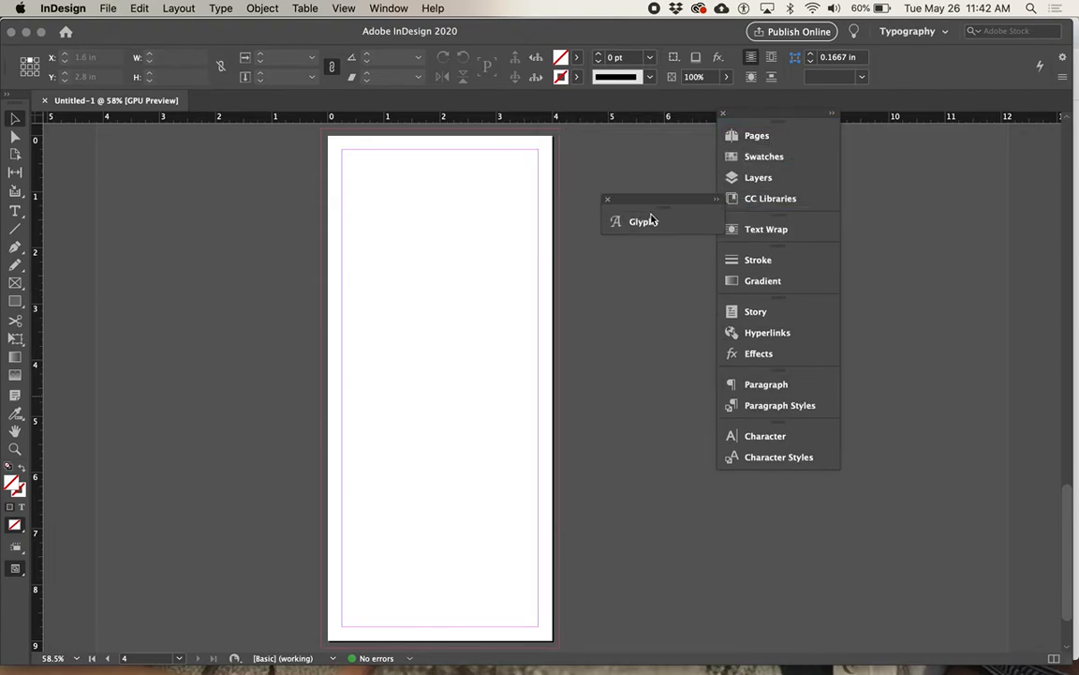
{"action": "left_click", "coordinate": [609, 202]}
{"action": "left_click_drag", "start_coordinate": [761, 234], "coordinate": [659, 243]}
{"action": "left_click", "coordinate": [622, 209]}
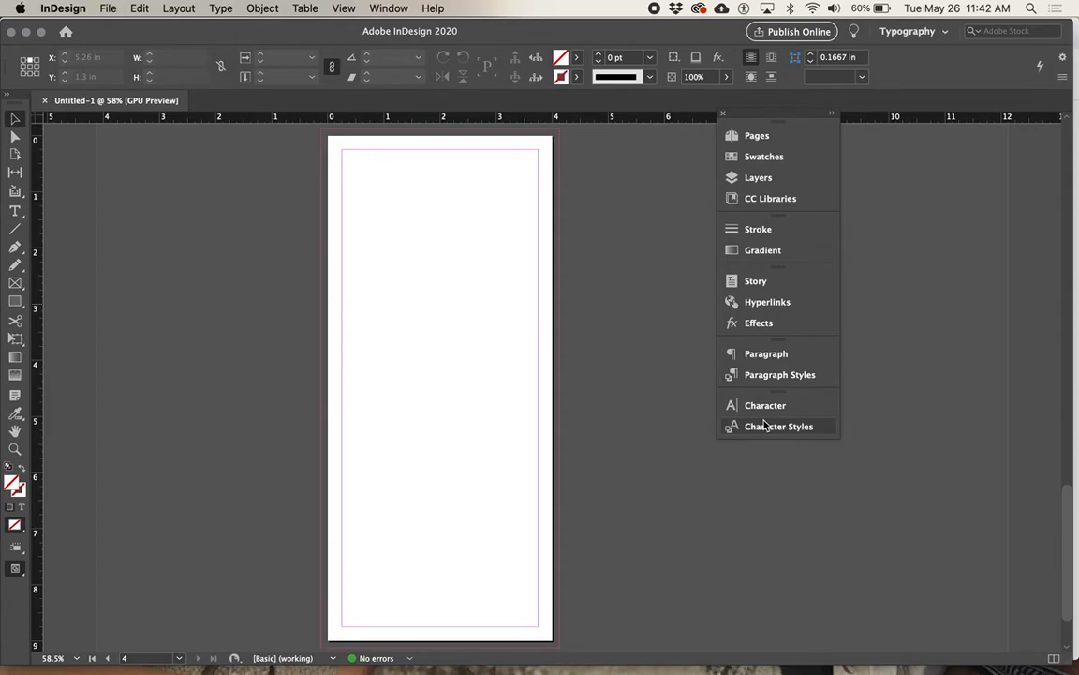
Step: Detach and close the Gradient, Hyperlinks and Stroke panels from the floating panel group
{"action": "left_click_drag", "start_coordinate": [751, 259], "coordinate": [607, 240]}
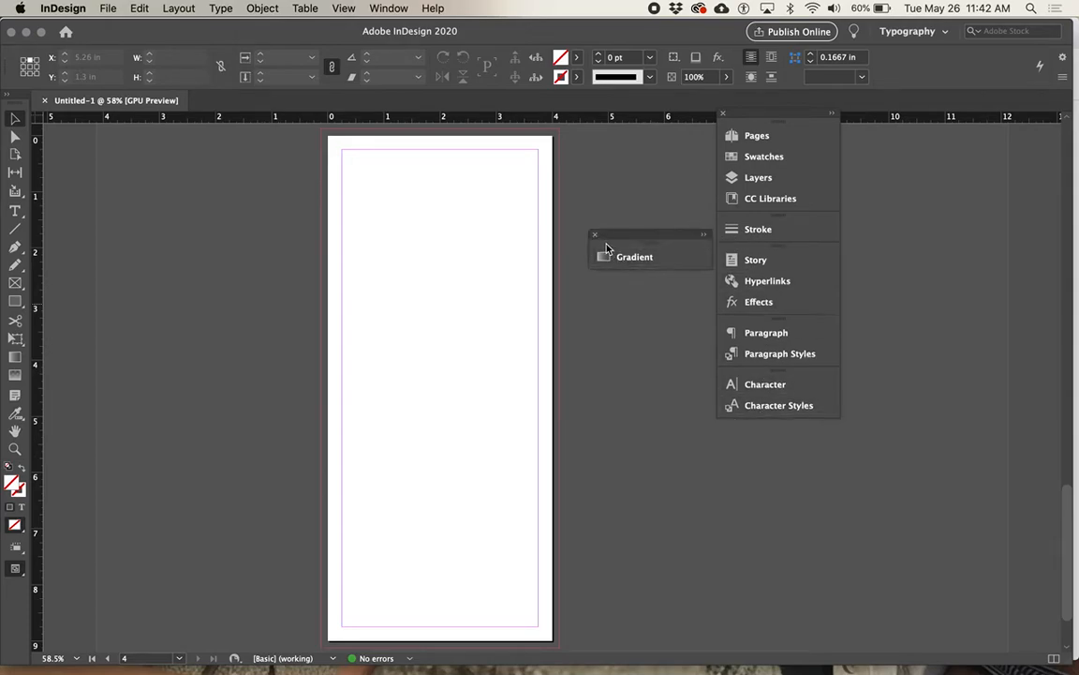
{"action": "left_click", "coordinate": [594, 236]}
{"action": "left_click_drag", "start_coordinate": [780, 280], "coordinate": [566, 236]}
{"action": "left_click", "coordinate": [561, 223]}
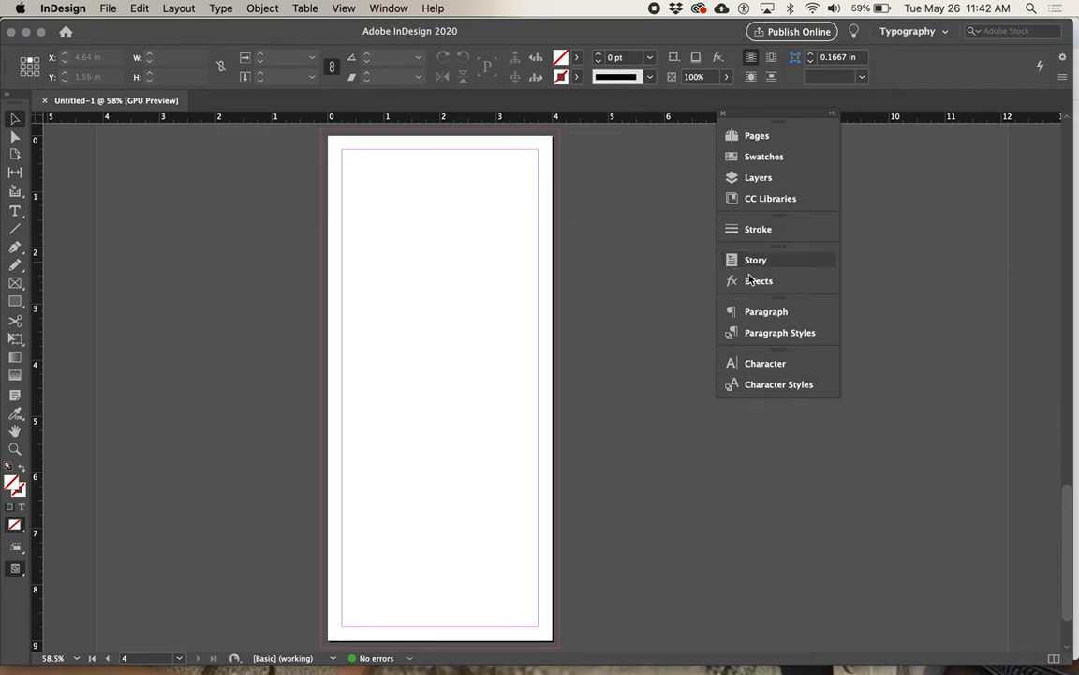
{"action": "left_click_drag", "start_coordinate": [754, 229], "coordinate": [608, 247]}
{"action": "left_click", "coordinate": [571, 221]}
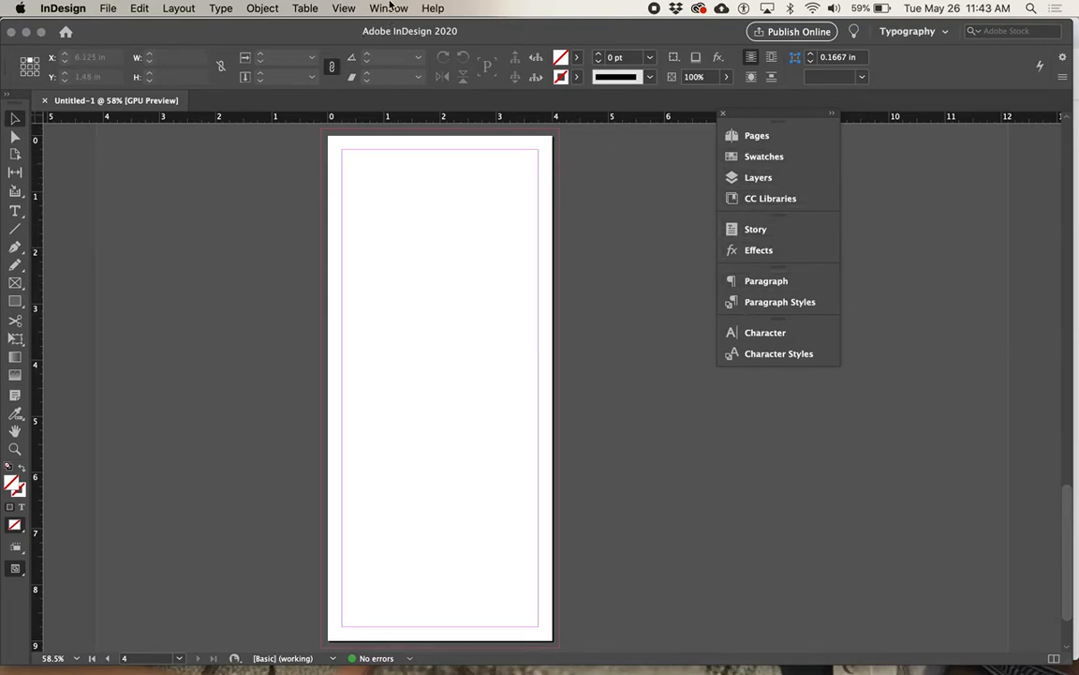
Step: Place Layers directly under Pages in the floating group and close the CC Libraries and Story panels
{"action": "left_click", "coordinate": [390, 8]}
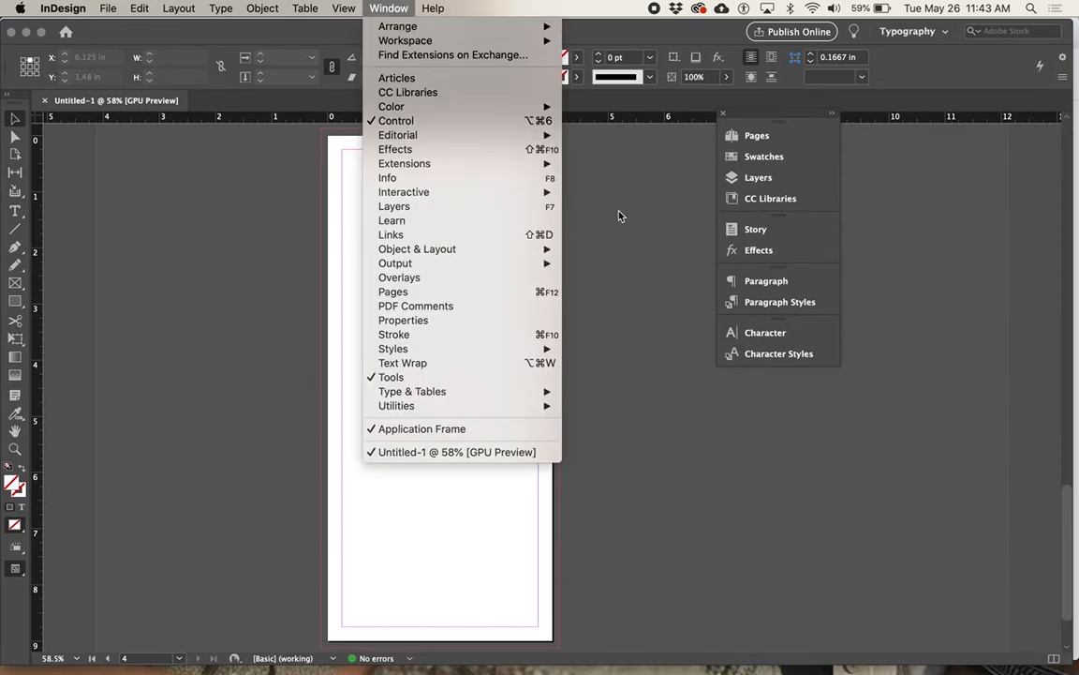
{"action": "left_click", "coordinate": [512, 207]}
{"action": "left_click_drag", "start_coordinate": [755, 177], "coordinate": [764, 133]}
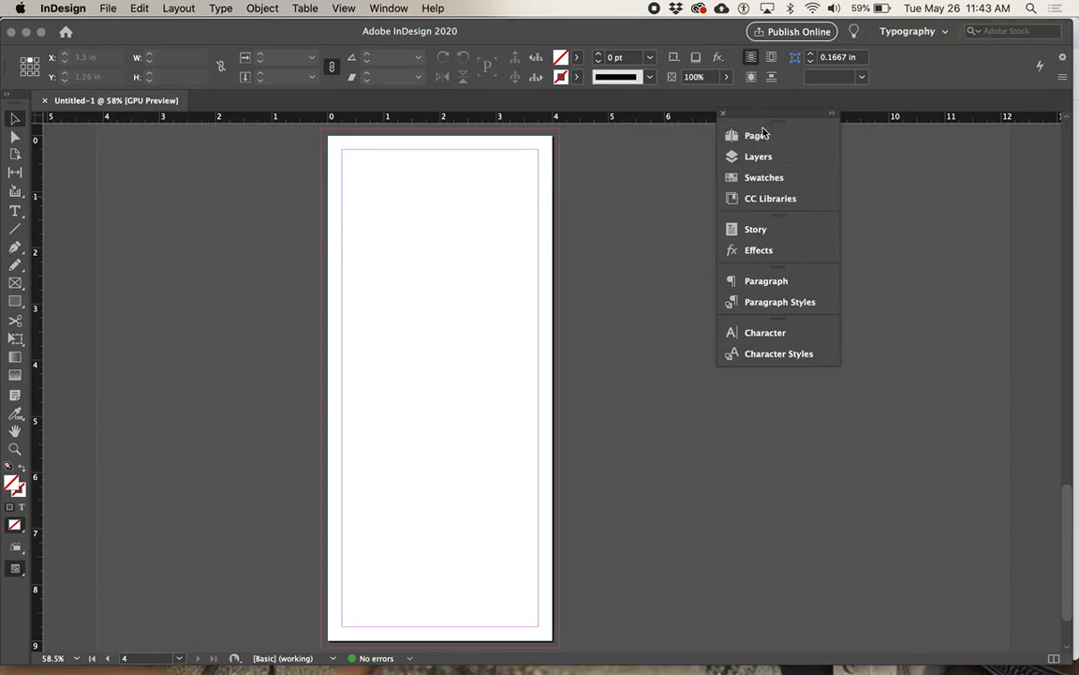
{"action": "left_click_drag", "start_coordinate": [764, 204], "coordinate": [579, 212]}
{"action": "left_click", "coordinate": [563, 202]}
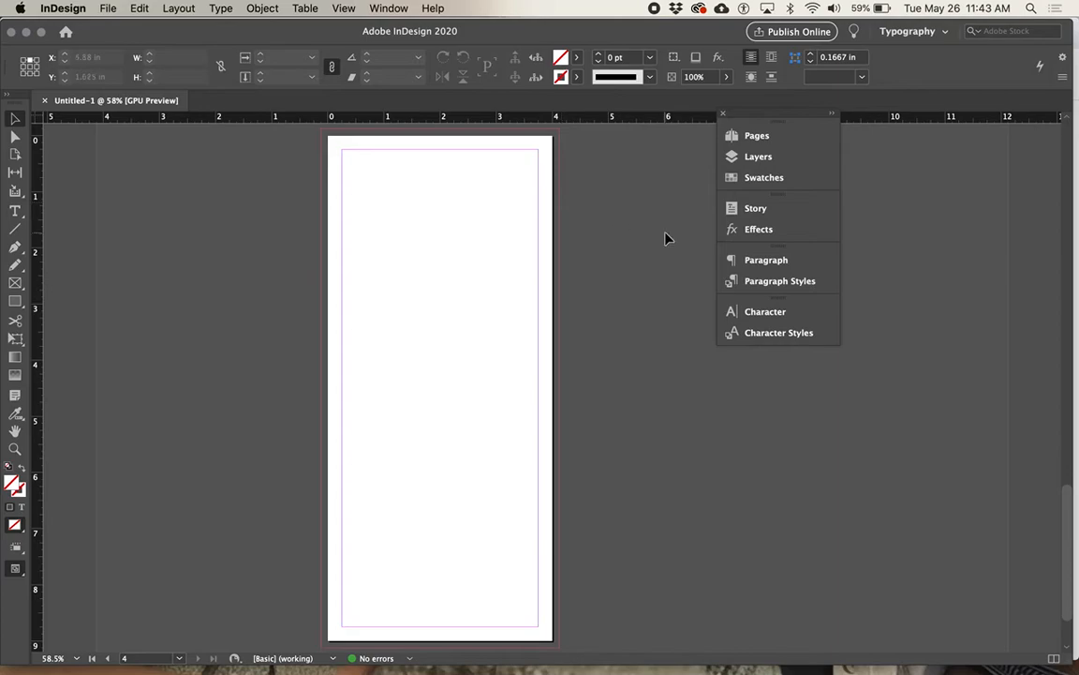
{"action": "left_click_drag", "start_coordinate": [708, 211], "coordinate": [585, 193]}
{"action": "left_click", "coordinate": [581, 190]}
Step: Show the Align and Pathfinder panels and attach them below Character Styles in the floating group
{"action": "left_click", "coordinate": [388, 8]}
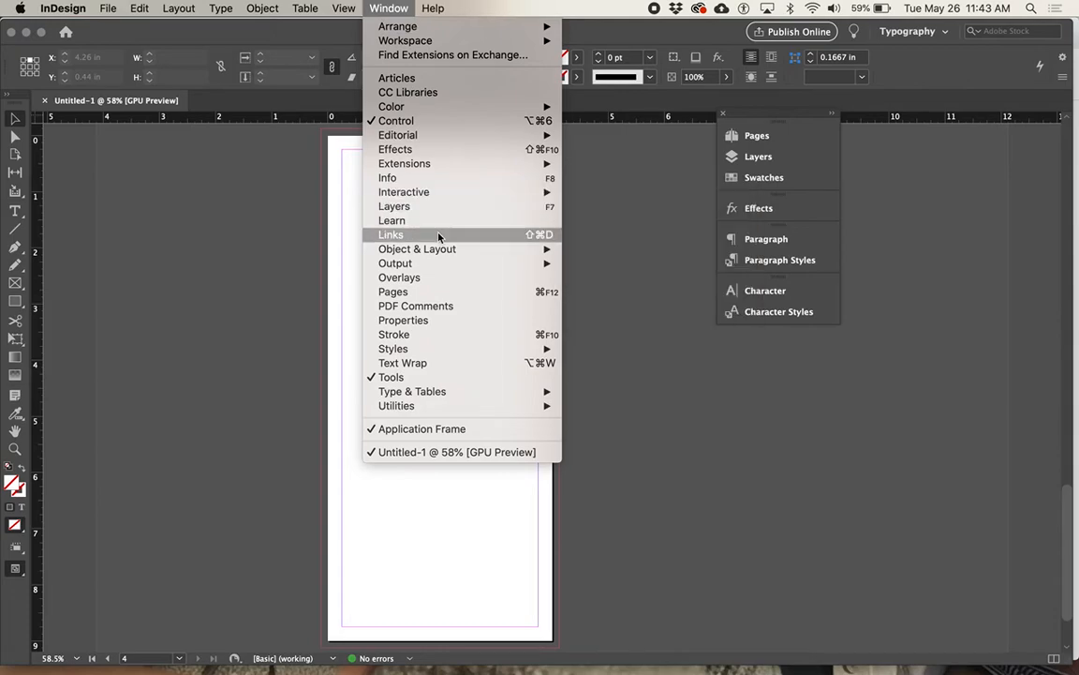
{"action": "mouse_move", "coordinate": [440, 249]}
{"action": "left_click", "coordinate": [592, 249]}
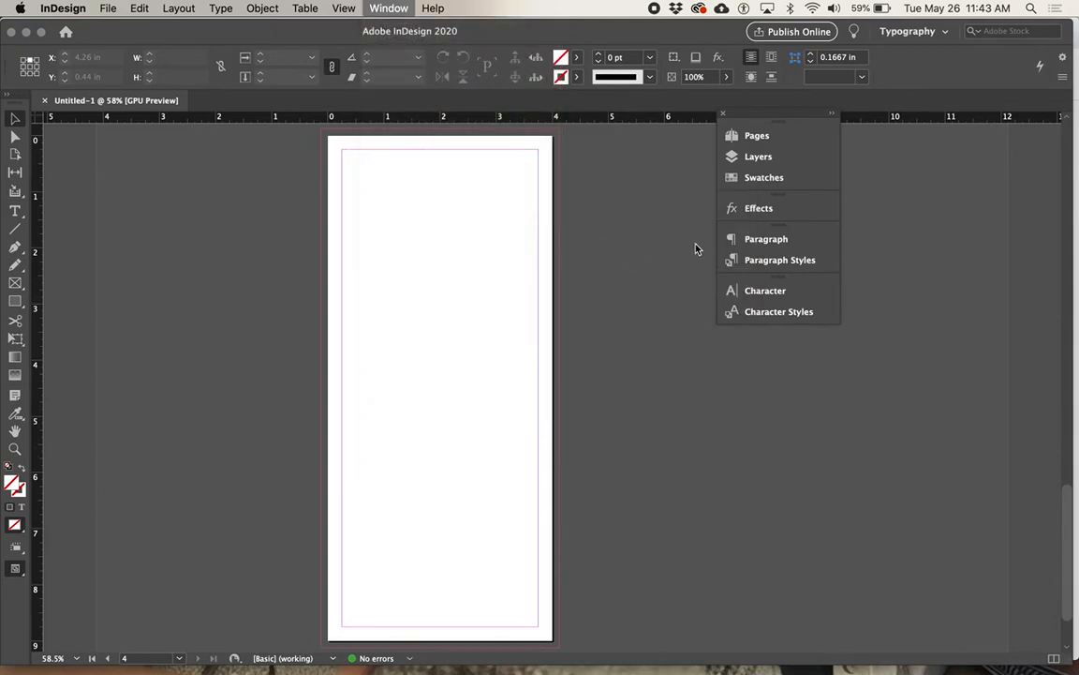
{"action": "left_click_drag", "start_coordinate": [562, 275], "coordinate": [777, 335]}
Step: Show the Stroke panel and attach it below Pathfinder in the floating group
{"action": "left_click", "coordinate": [388, 8]}
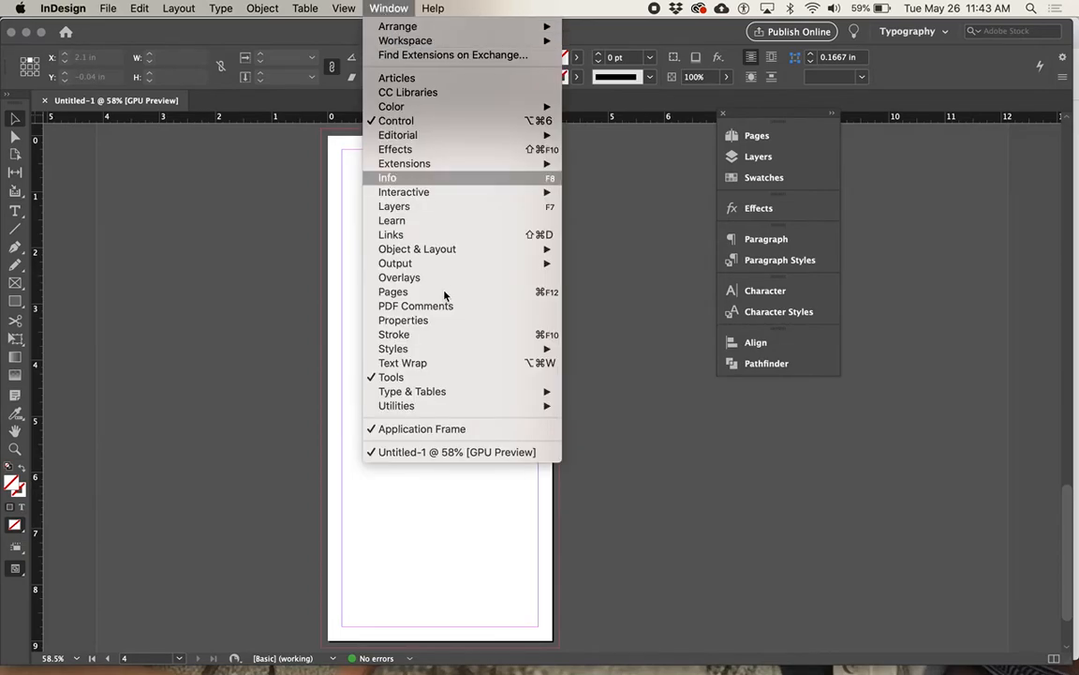
{"action": "left_click", "coordinate": [436, 334]}
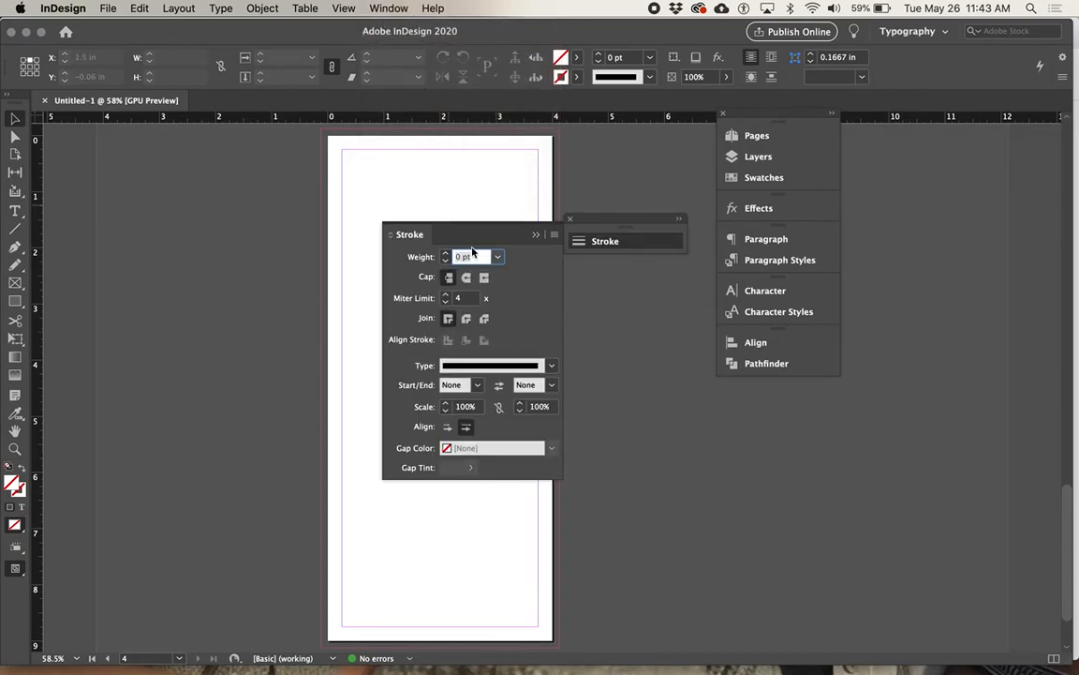
{"action": "mouse_move", "coordinate": [602, 230]}
{"action": "left_mouse_down"}
{"action": "mouse_move", "coordinate": [766, 378]}
{"action": "mouse_move", "coordinate": [757, 395]}
{"action": "left_mouse_up"}
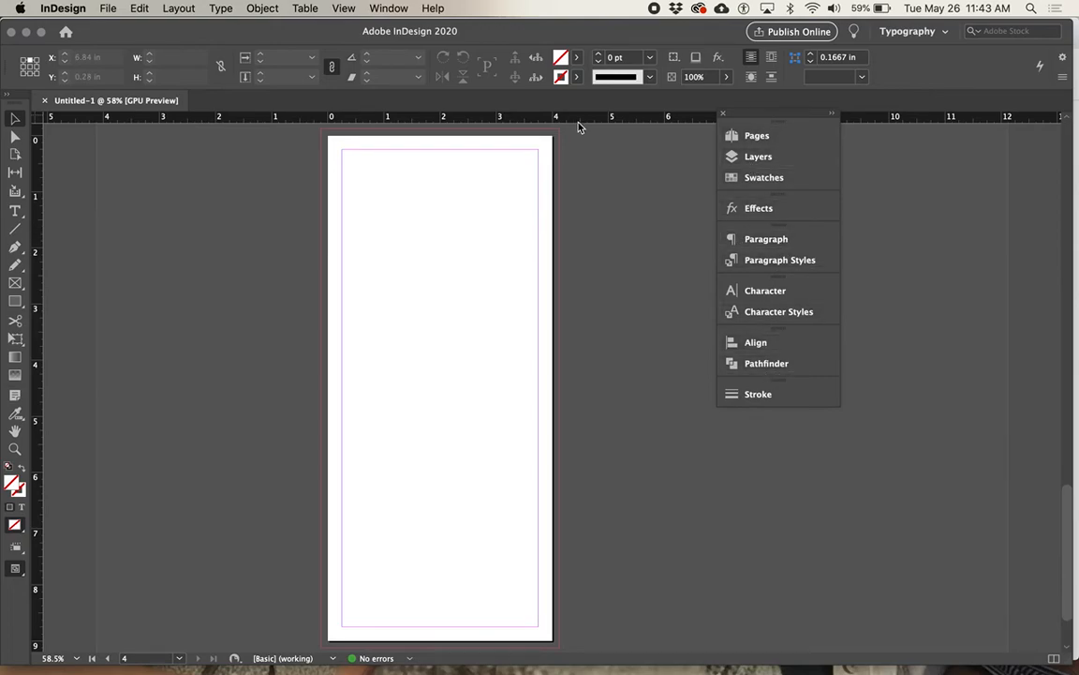
Step: Save the current panel arrangement as a new workspace named TEST, capturing panel locations and menu customization
{"action": "left_click", "coordinate": [395, 10]}
{"action": "mouse_move", "coordinate": [401, 42]}
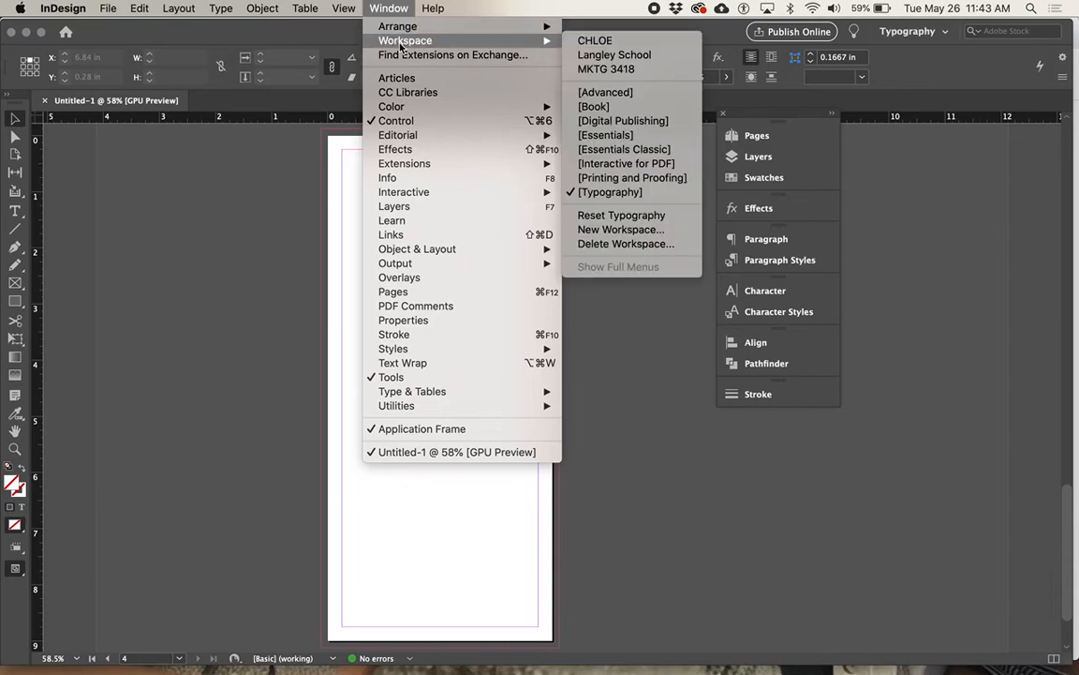
{"action": "left_click", "coordinate": [624, 230]}
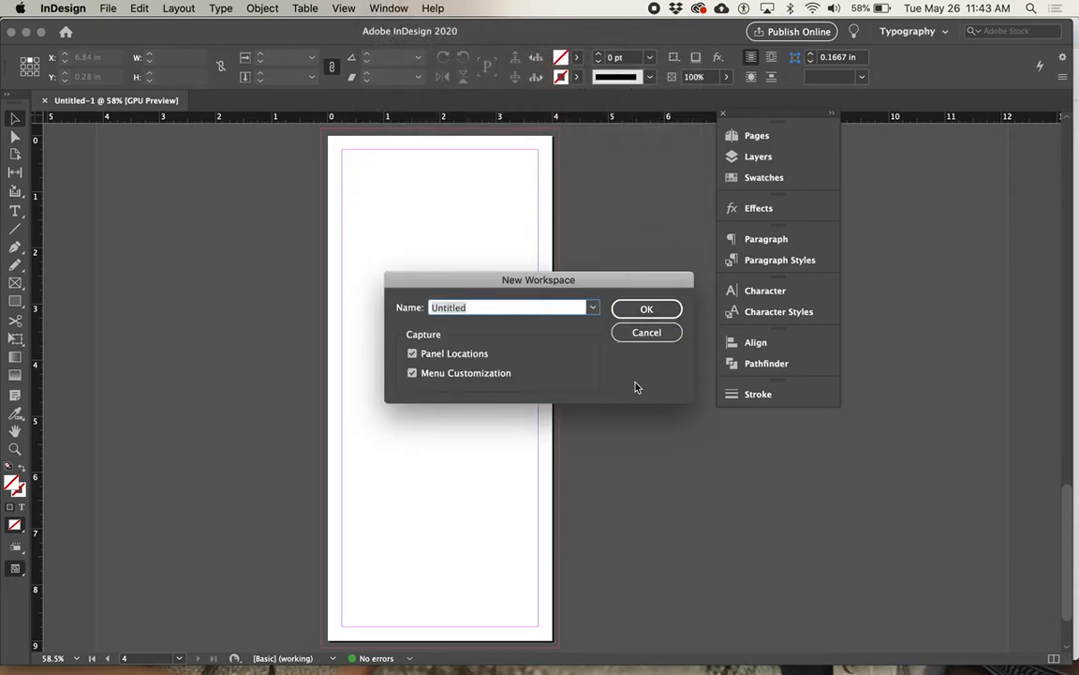
{"action": "type", "text": "TEST"}
{"action": "key", "text": "Return"}
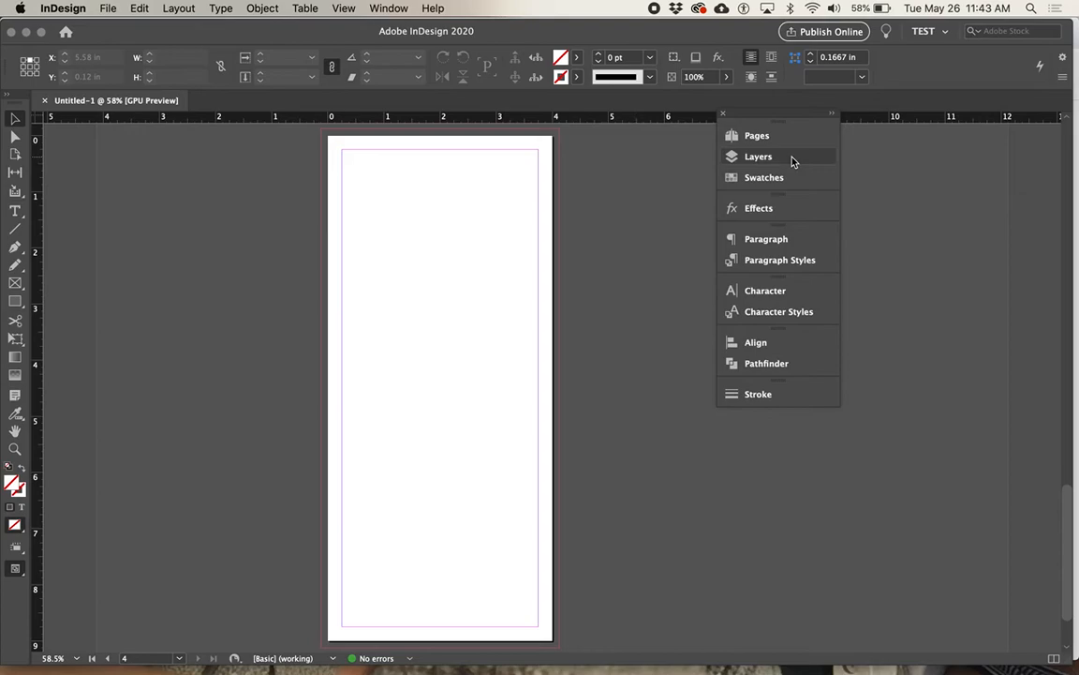
Step: Close the floating panel group and restore it by resetting the TEST workspace
{"action": "left_click", "coordinate": [723, 115]}
{"action": "left_click", "coordinate": [361, 7]}
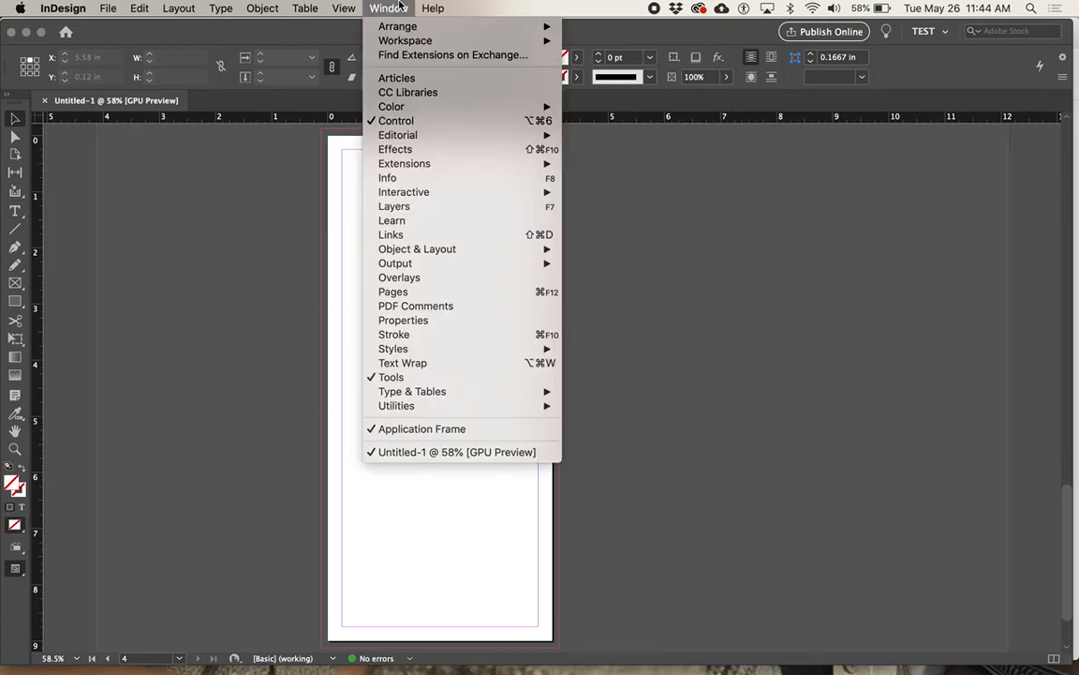
{"action": "mouse_move", "coordinate": [367, 40]}
{"action": "left_click", "coordinate": [602, 86]}
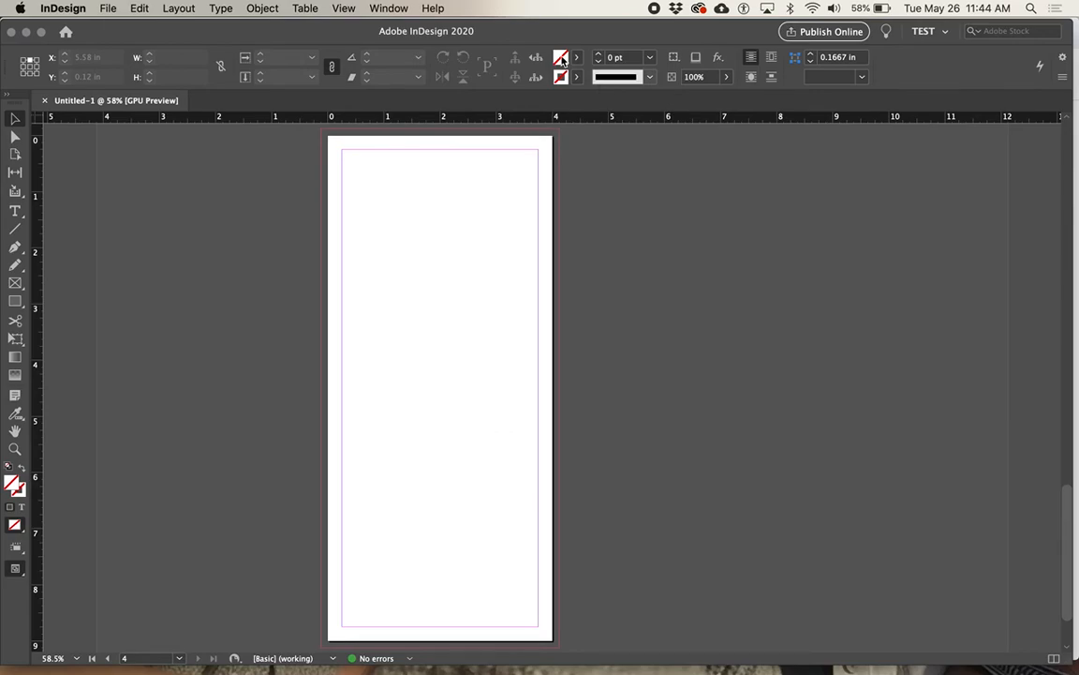
{"action": "left_click", "coordinate": [382, 9]}
{"action": "mouse_move", "coordinate": [401, 43]}
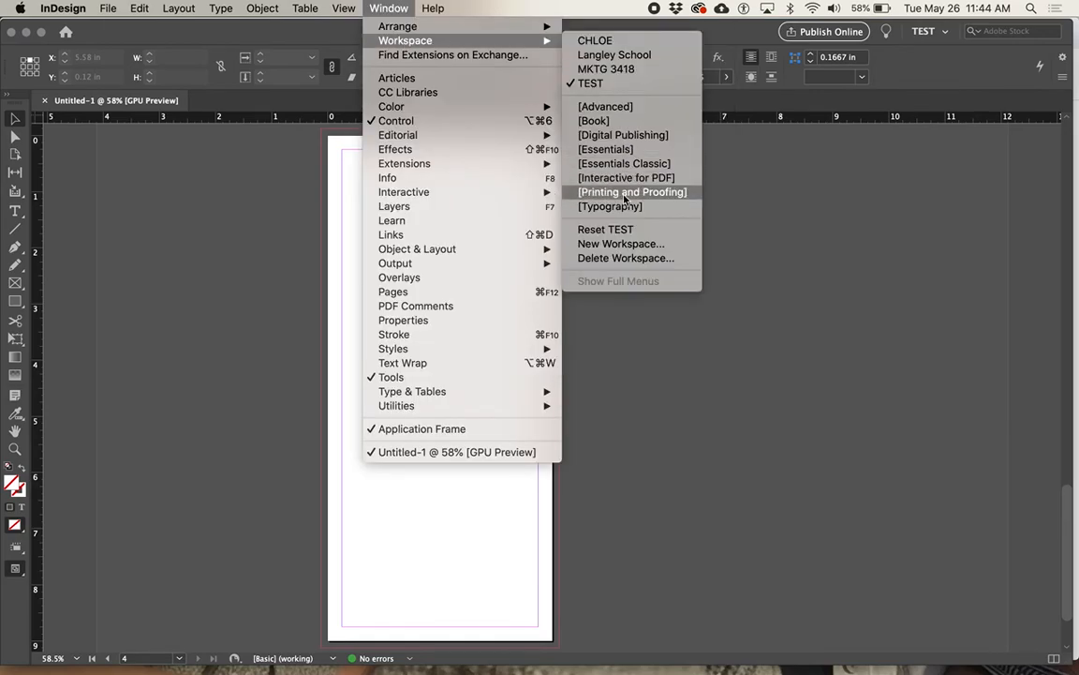
{"action": "left_click", "coordinate": [620, 229]}
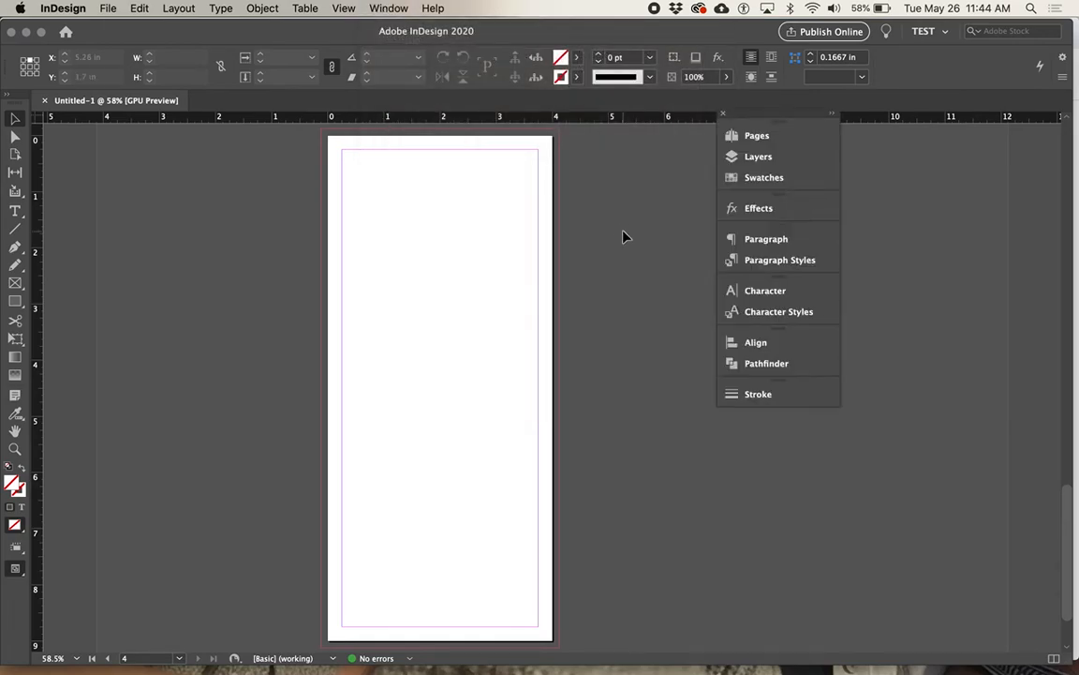
Step: Close the Paragraph panel, detach the Stroke panel from the group, and reset the TEST workspace to its saved layout
{"action": "left_click_drag", "start_coordinate": [787, 240], "coordinate": [590, 353]}
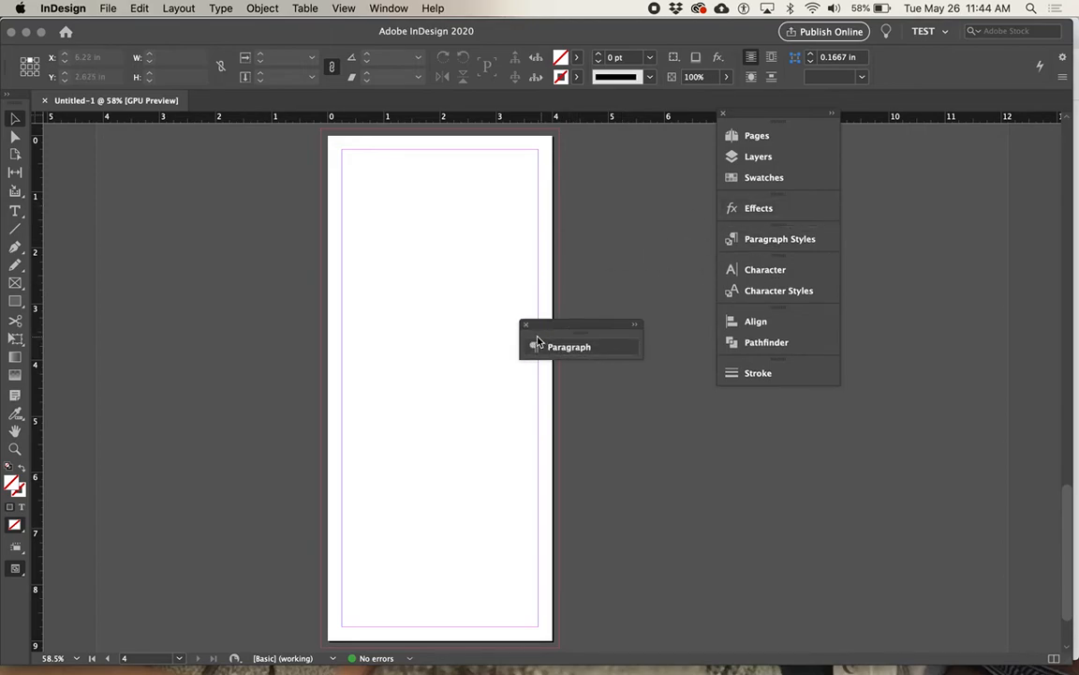
{"action": "left_click", "coordinate": [527, 325]}
{"action": "mouse_move", "coordinate": [752, 372]}
{"action": "left_mouse_down"}
{"action": "mouse_move", "coordinate": [754, 345]}
{"action": "mouse_move", "coordinate": [855, 315]}
{"action": "mouse_move", "coordinate": [948, 154]}
{"action": "left_mouse_up"}
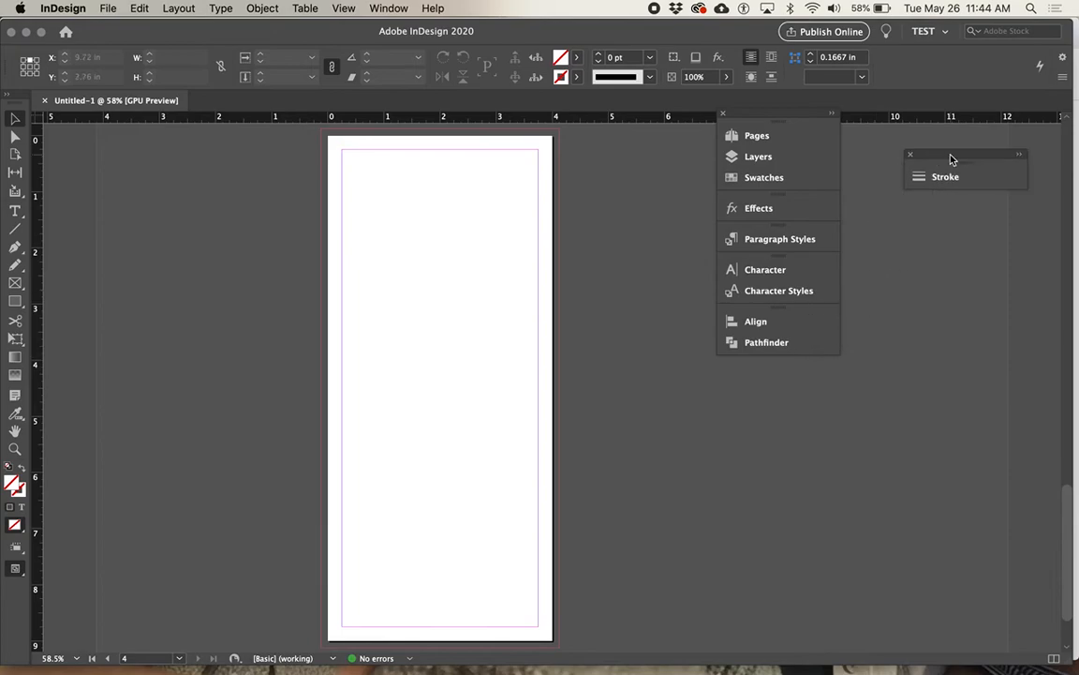
{"action": "left_click", "coordinate": [398, 10]}
{"action": "mouse_move", "coordinate": [406, 42]}
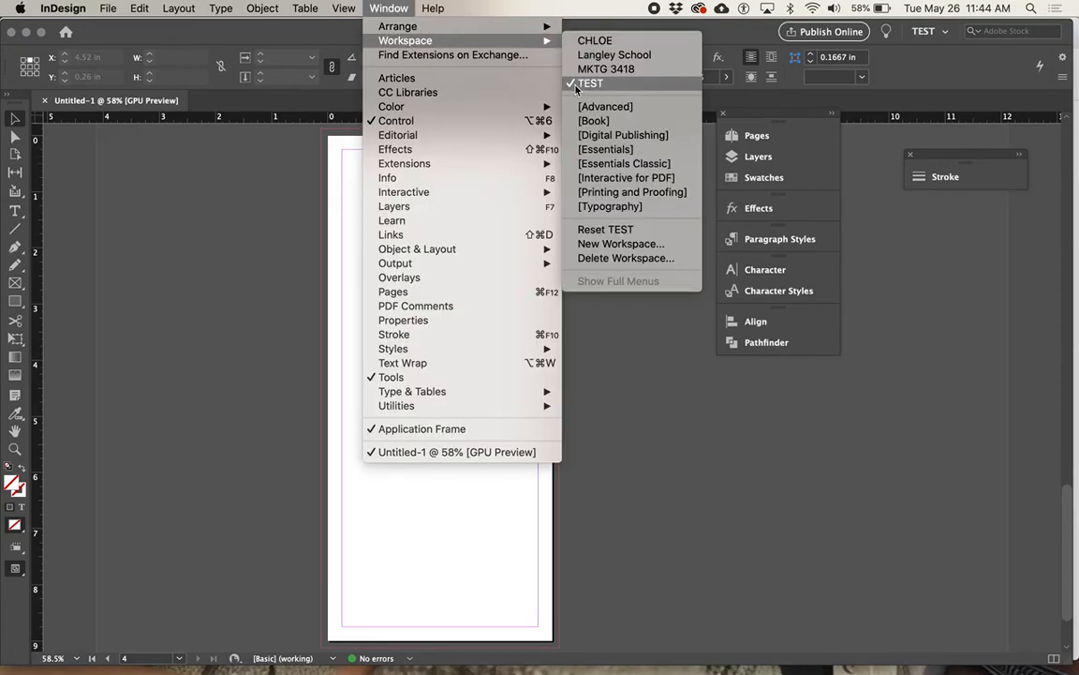
{"action": "left_click", "coordinate": [604, 229]}
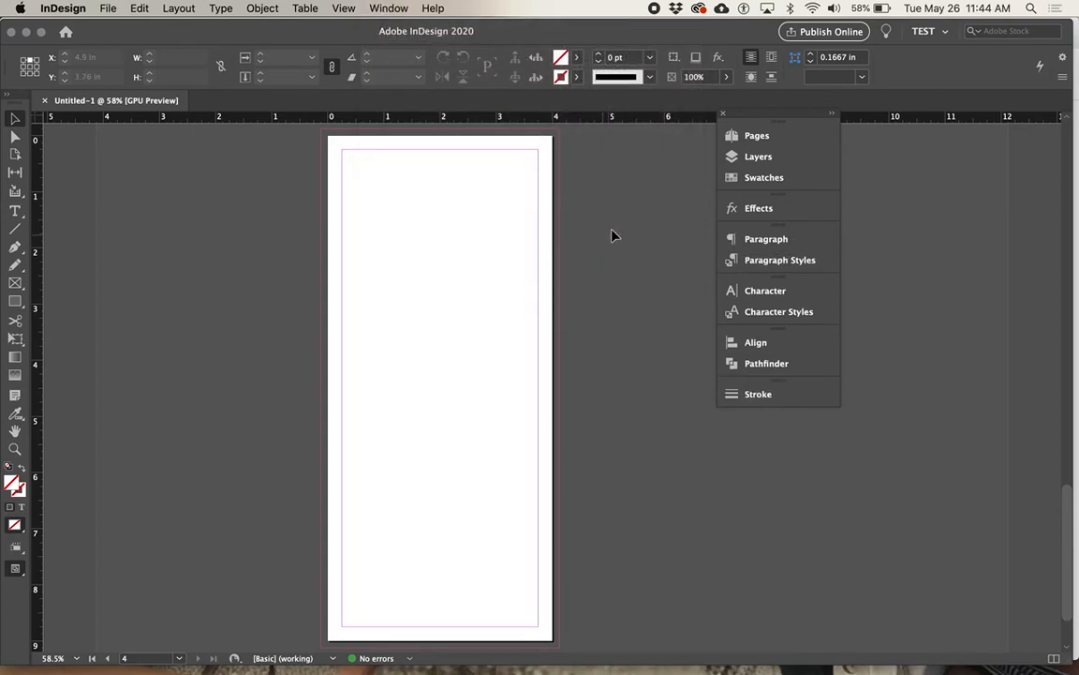
Step: Move the floating panel group farther from the page and switch to the first custom workspace in the list
{"action": "mouse_move", "coordinate": [796, 114]}
{"action": "left_mouse_down"}
{"action": "mouse_move", "coordinate": [951, 86]}
{"action": "mouse_move", "coordinate": [971, 69]}
{"action": "left_mouse_up"}
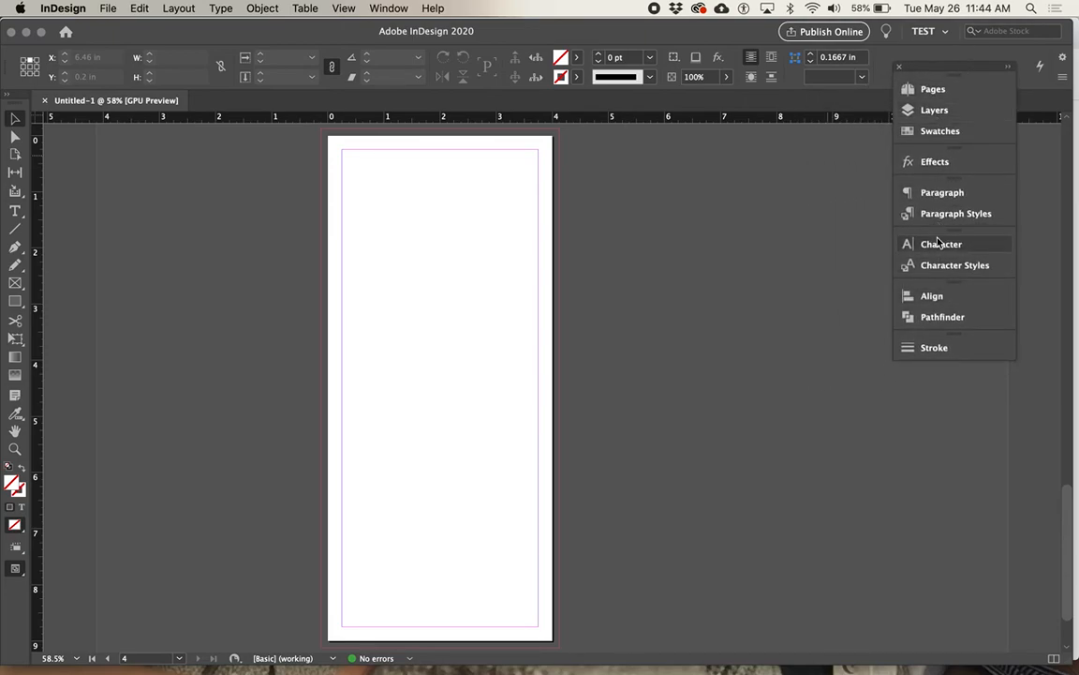
{"action": "left_click", "coordinate": [387, 9]}
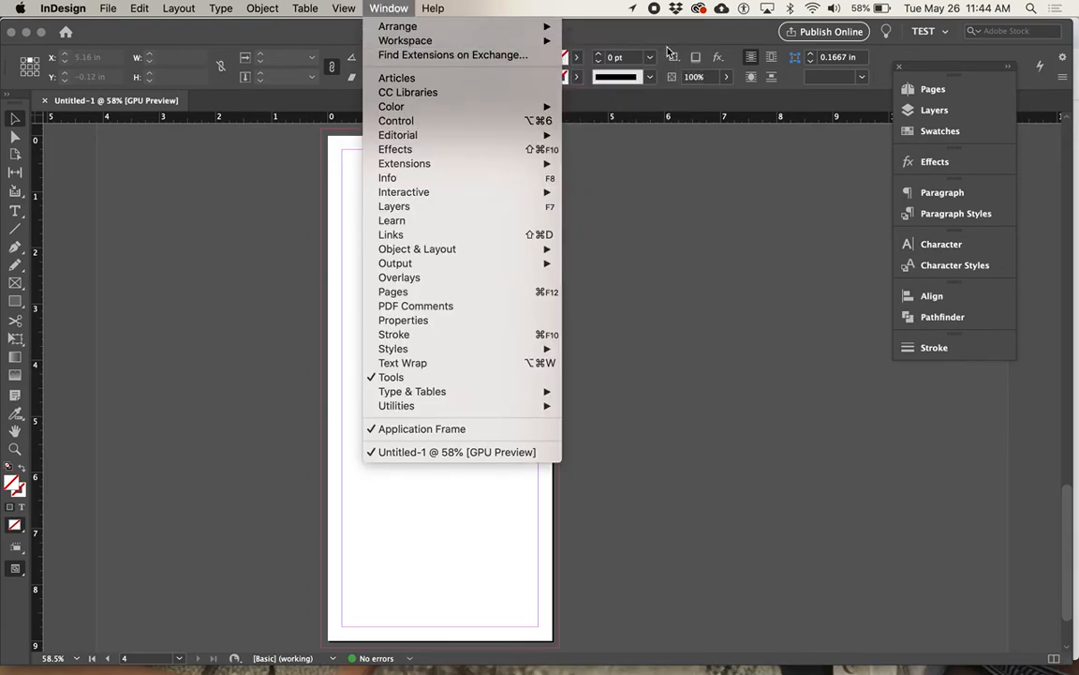
{"action": "mouse_move", "coordinate": [403, 40]}
{"action": "left_click", "coordinate": [582, 45]}
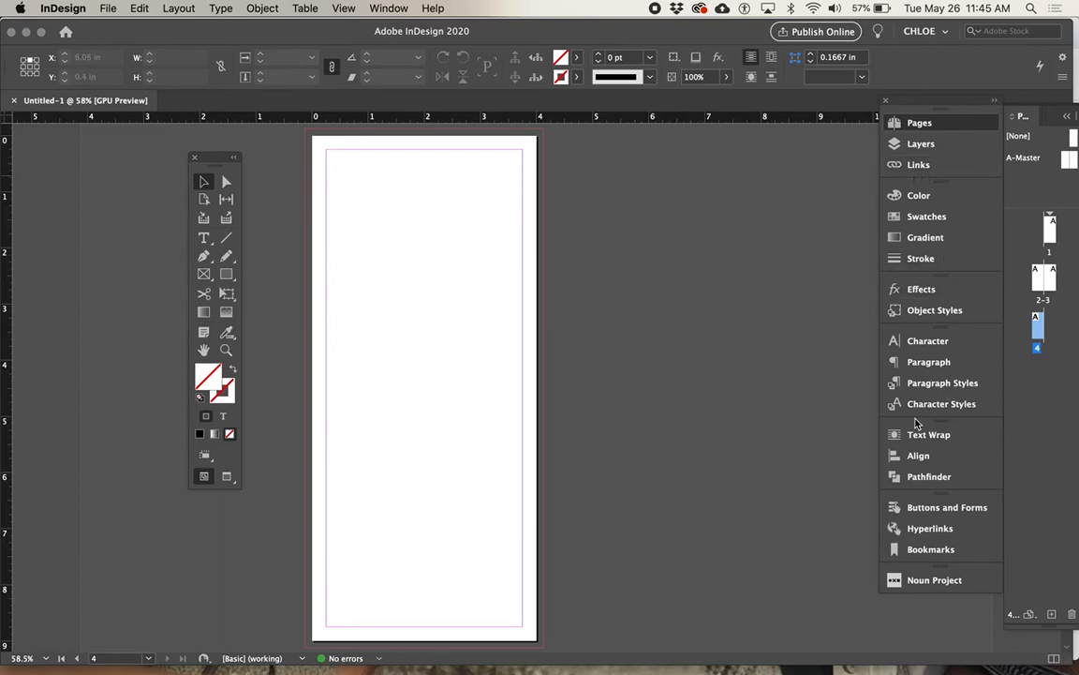
Step: Close the Noun Project and Bookmarks panels and restore them by resetting the current custom workspace
{"action": "left_click_drag", "start_coordinate": [890, 579], "coordinate": [655, 527]}
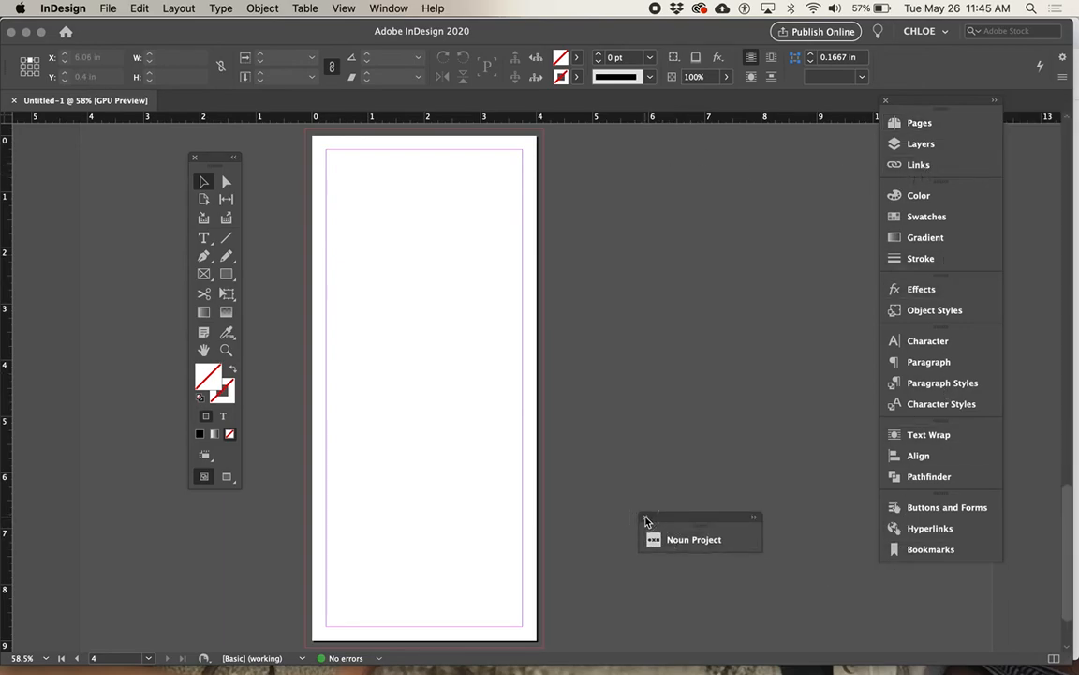
{"action": "left_click", "coordinate": [645, 518]}
{"action": "left_click_drag", "start_coordinate": [910, 552], "coordinate": [695, 530]}
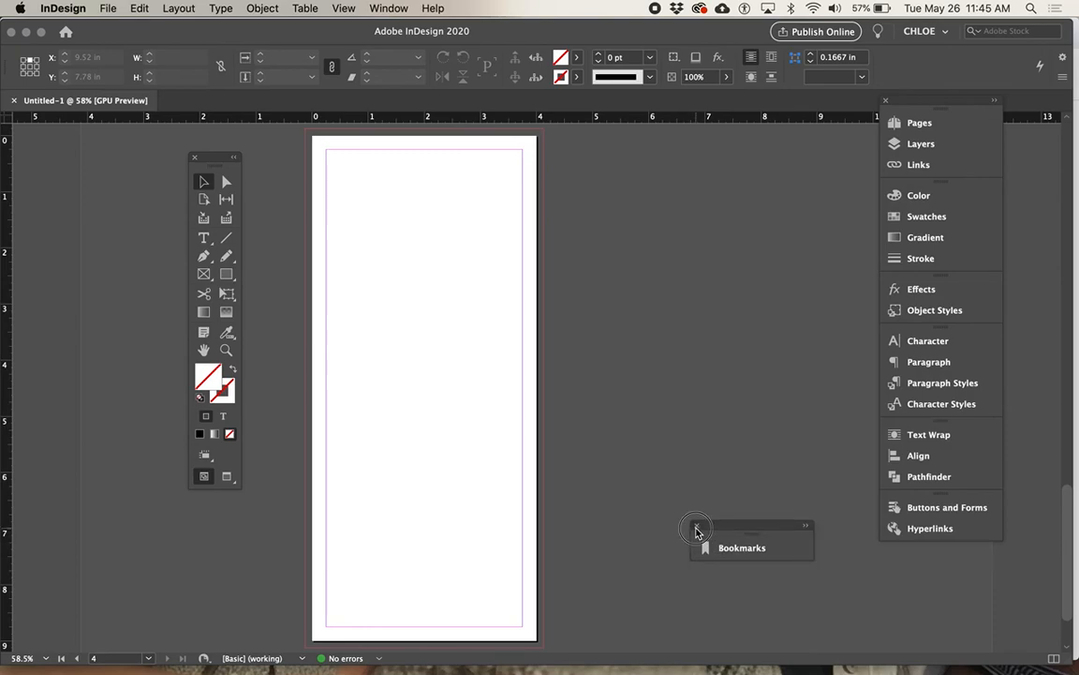
{"action": "left_click", "coordinate": [696, 525]}
{"action": "left_click", "coordinate": [387, 9]}
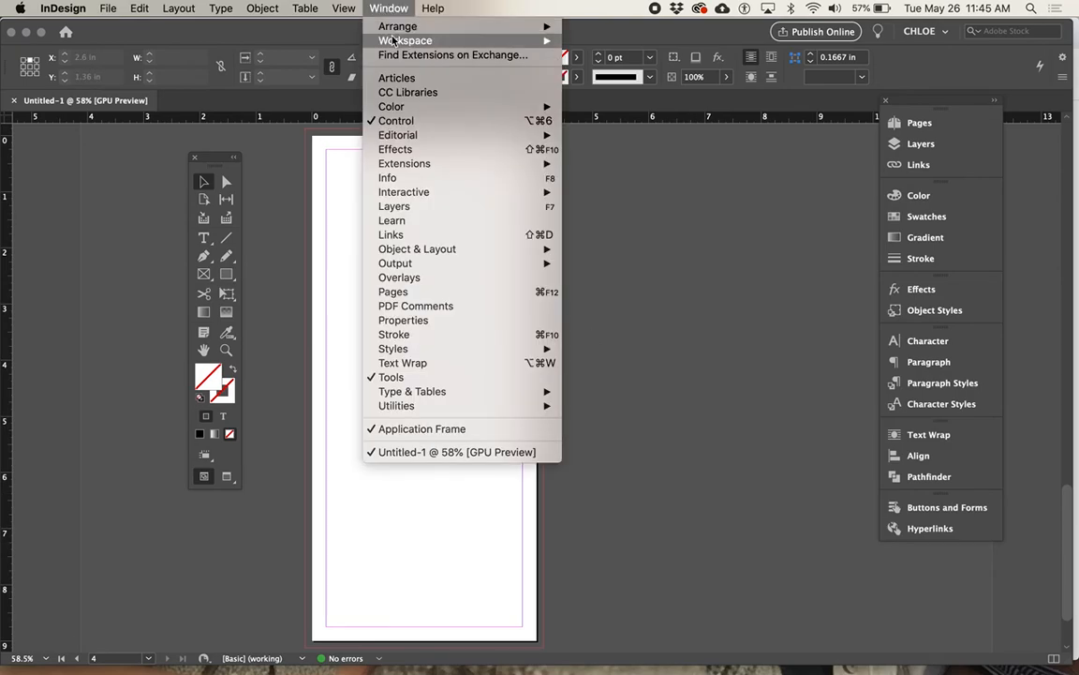
{"action": "mouse_move", "coordinate": [386, 41]}
{"action": "left_click", "coordinate": [655, 229]}
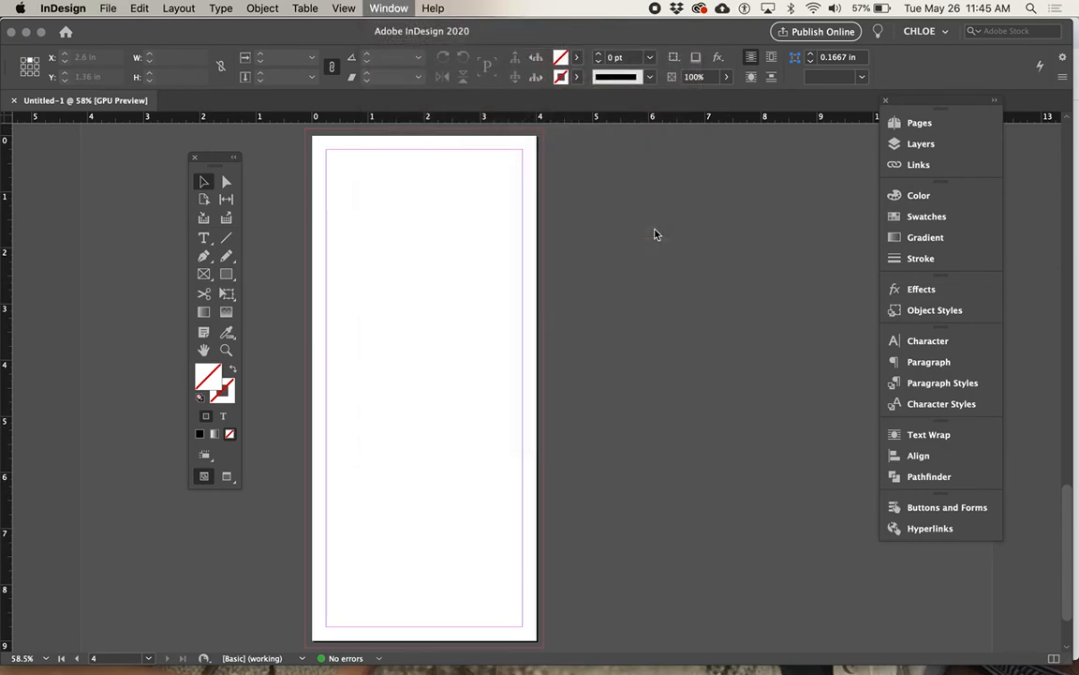
Step: Move the floating panel group closer to the page and close its Noun Project panel
{"action": "left_click_drag", "start_coordinate": [1012, 110], "coordinate": [858, 122]}
{"action": "left_click_drag", "start_coordinate": [890, 598], "coordinate": [708, 590]}
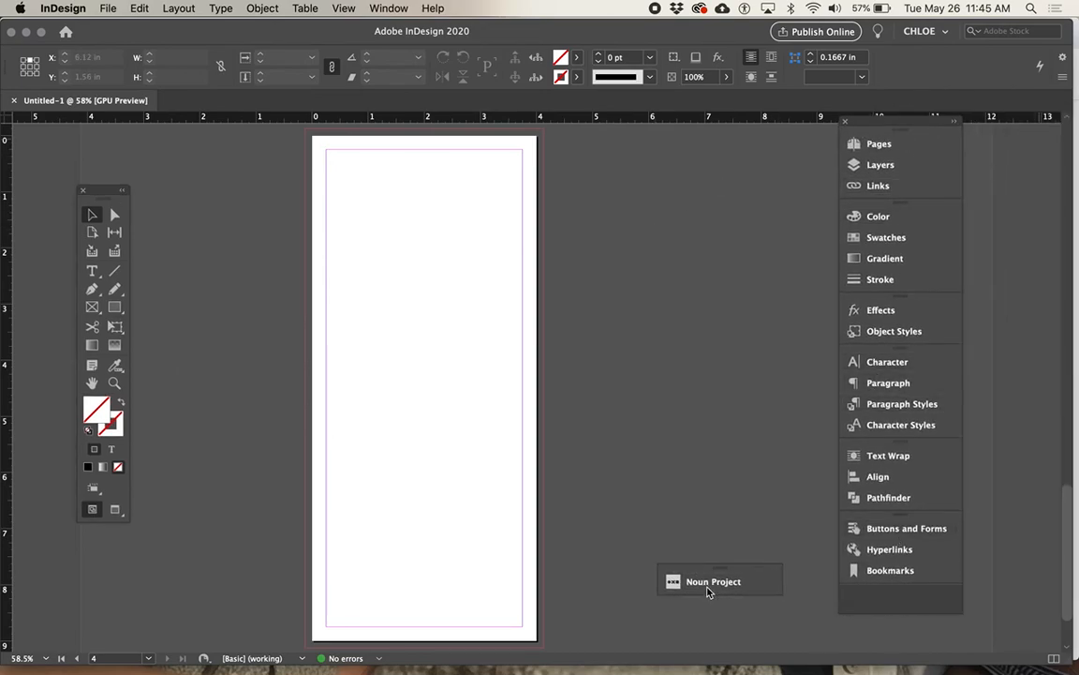
{"action": "left_click", "coordinate": [666, 557]}
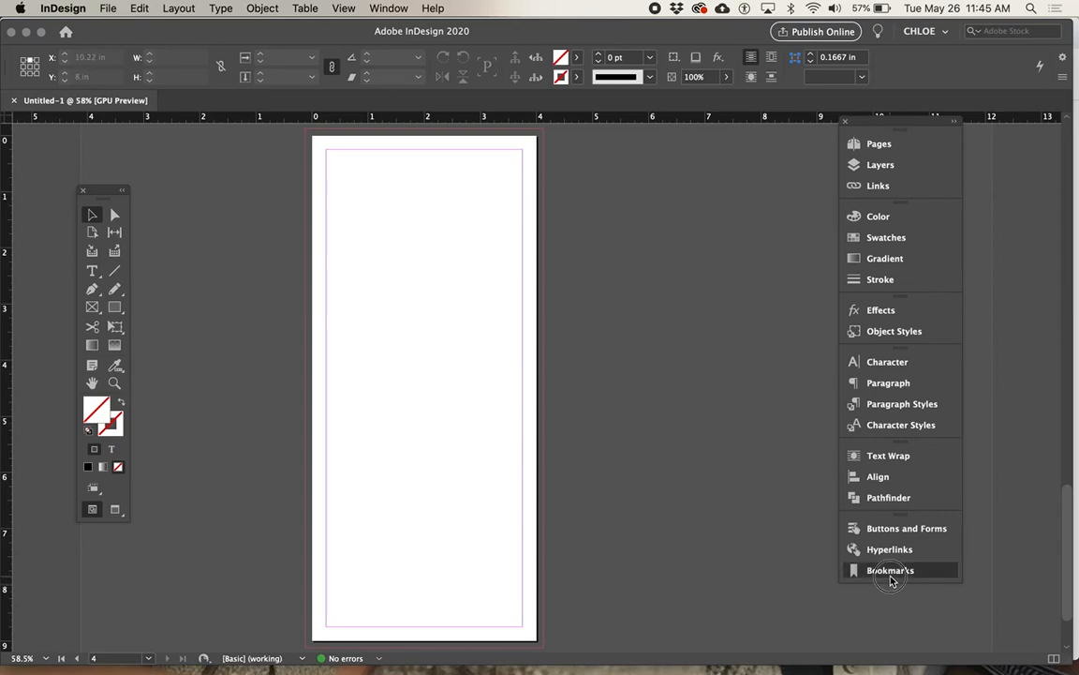
Step: Detach the Bookmarks panel from its group and dock it back beneath the Hyperlinks panel
{"action": "left_click_drag", "start_coordinate": [891, 576], "coordinate": [716, 566]}
{"action": "left_click_drag", "start_coordinate": [698, 548], "coordinate": [807, 568]}
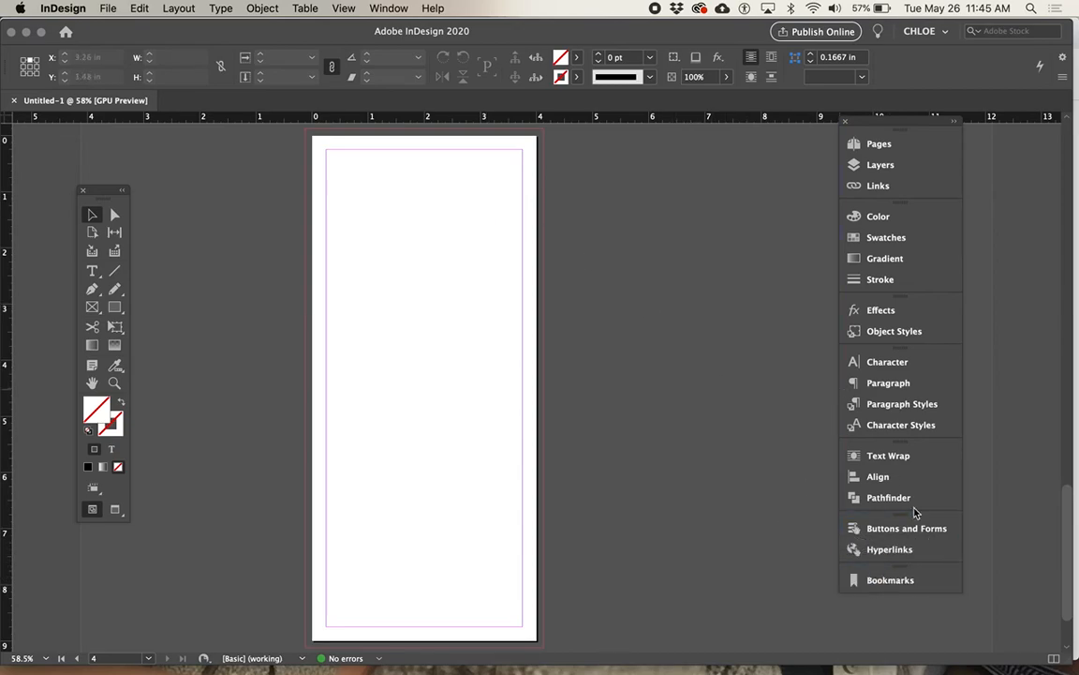
{"action": "mouse_move", "coordinate": [908, 568]}
{"action": "left_mouse_down"}
{"action": "mouse_move", "coordinate": [855, 518]}
{"action": "mouse_move", "coordinate": [889, 564]}
{"action": "left_mouse_up"}
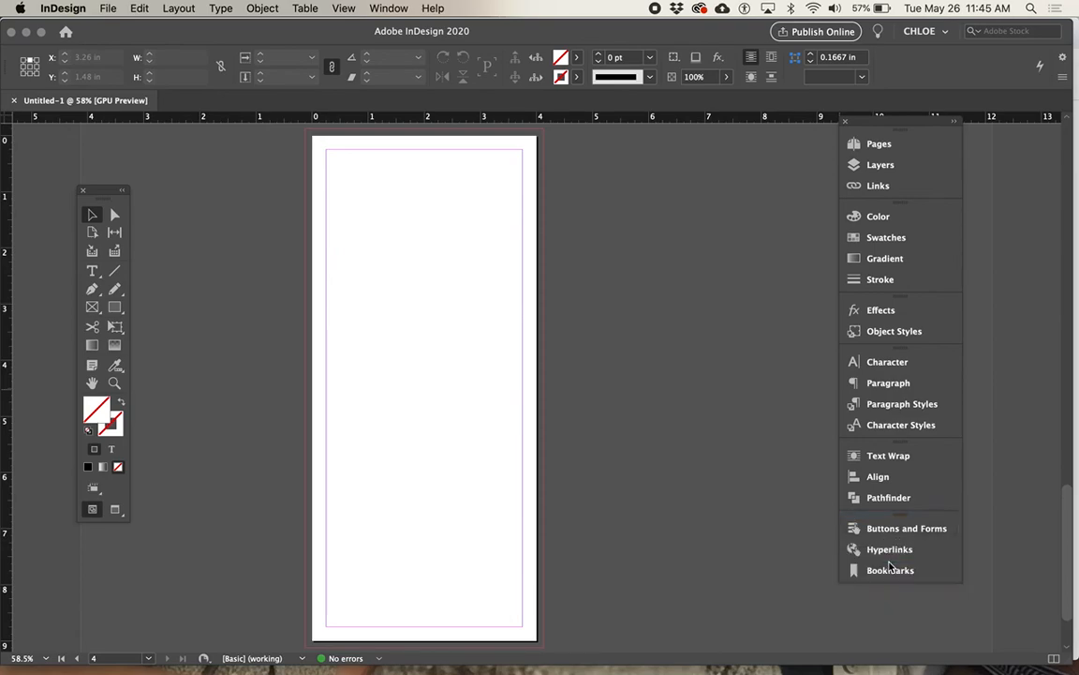
Step: Save the panel layout as a new workspace under the active custom workspace's name, replacing the existing one, with panel locations and menu customization captured
{"action": "left_click", "coordinate": [388, 8]}
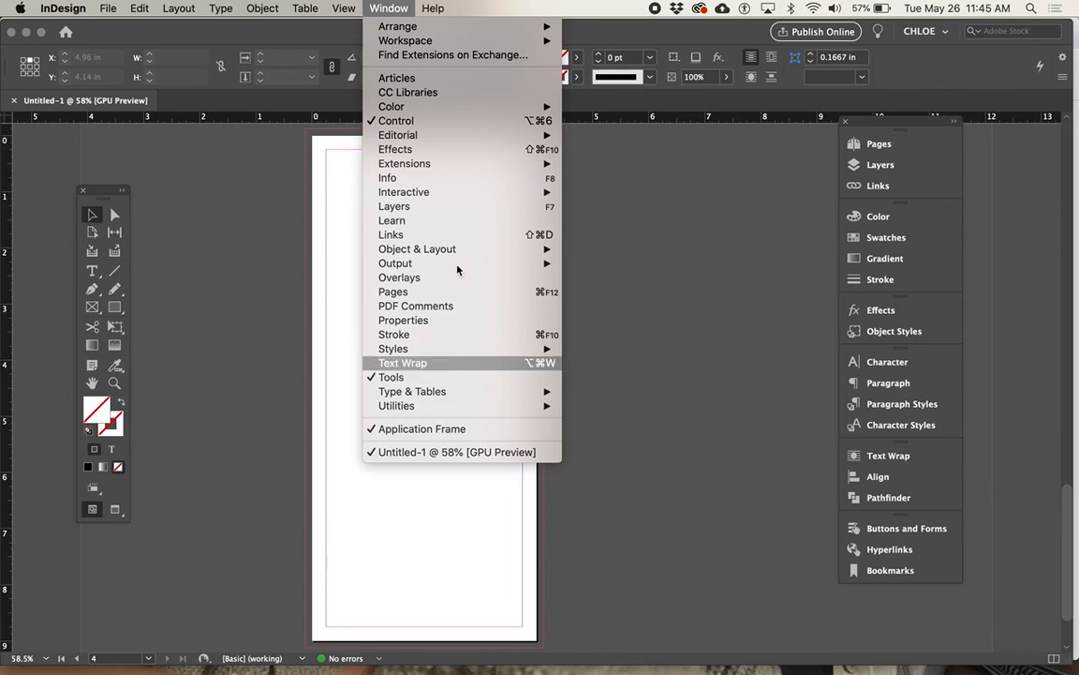
{"action": "mouse_move", "coordinate": [468, 40]}
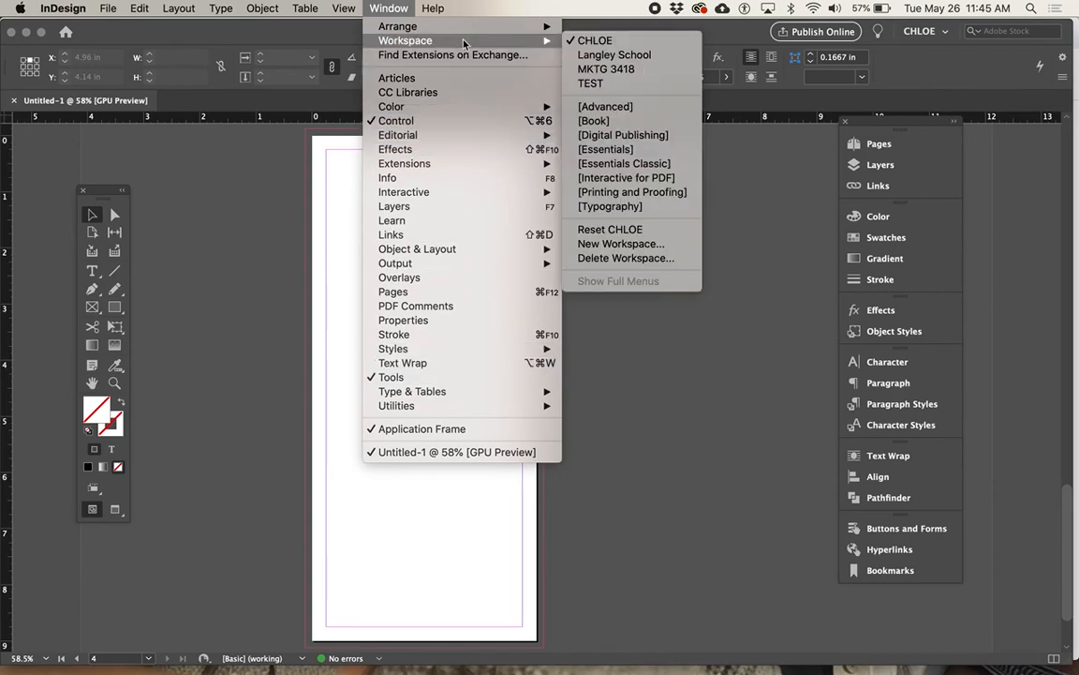
{"action": "left_click", "coordinate": [609, 244]}
{"action": "type", "text": "CHLOE"}
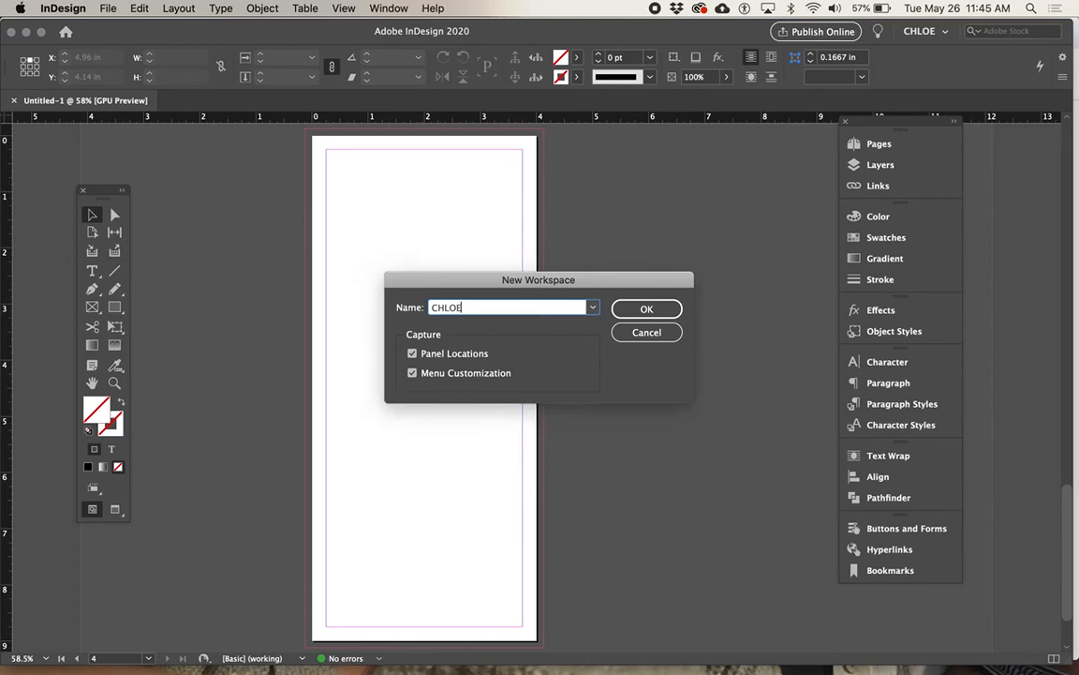
{"action": "key", "text": "Return"}
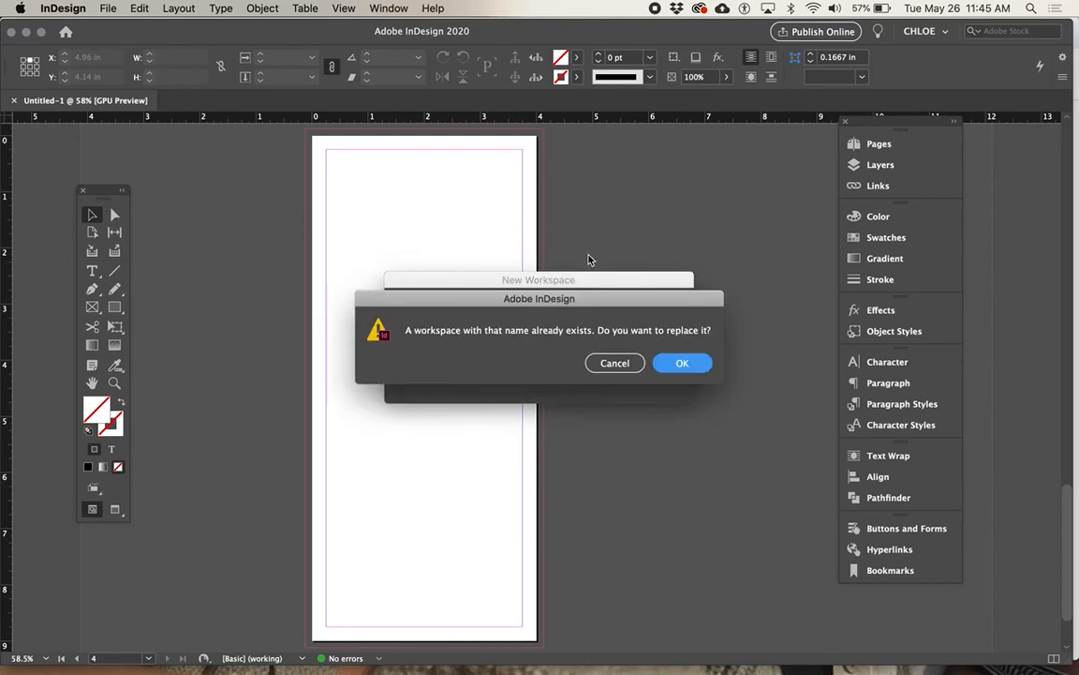
{"action": "left_click", "coordinate": [681, 361]}
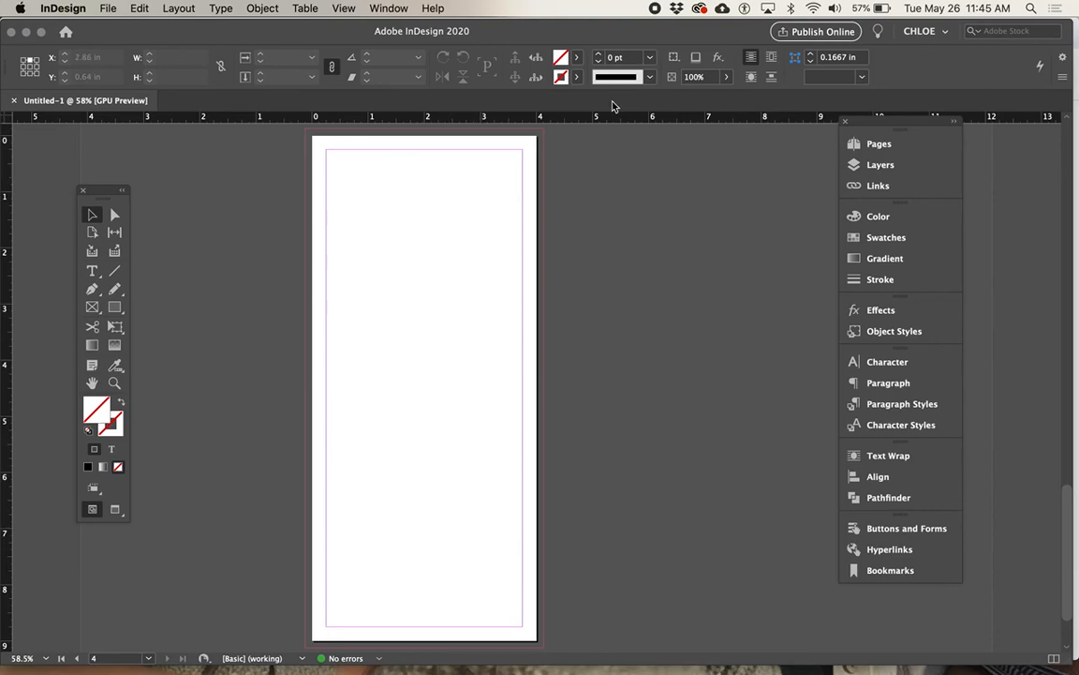
Step: Switch to Chrome to check the brochure assignment's list of required items, and return to InDesign
{"action": "key", "text": "super+Tab"}
{"action": "key", "text": "super+Tab"}
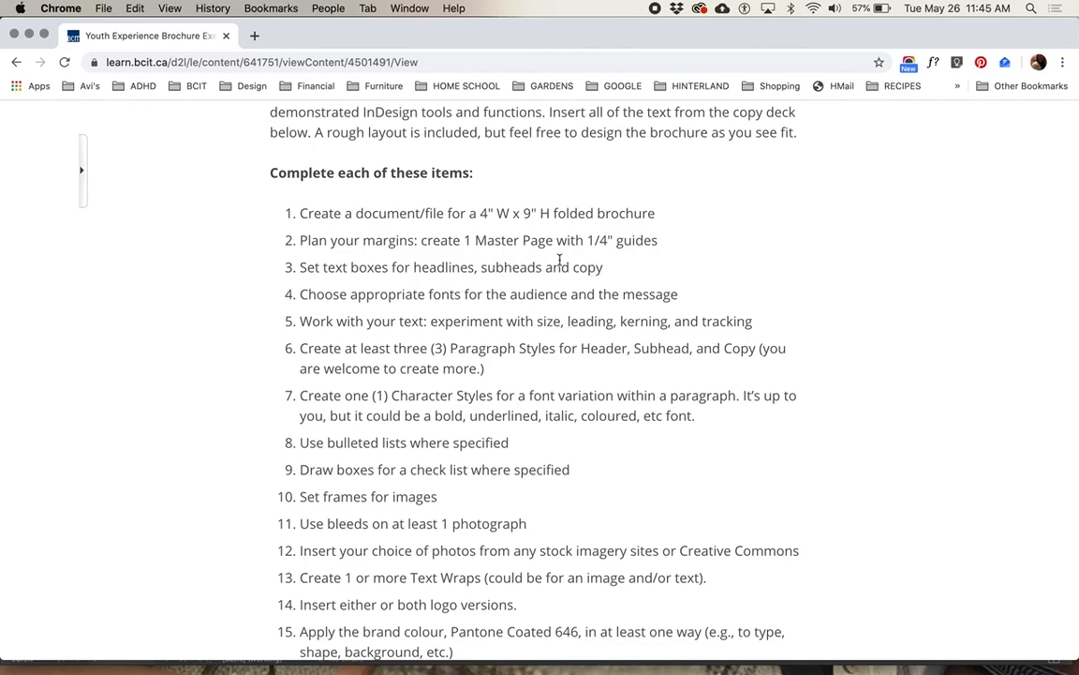
{"action": "key", "text": "super+Tab"}
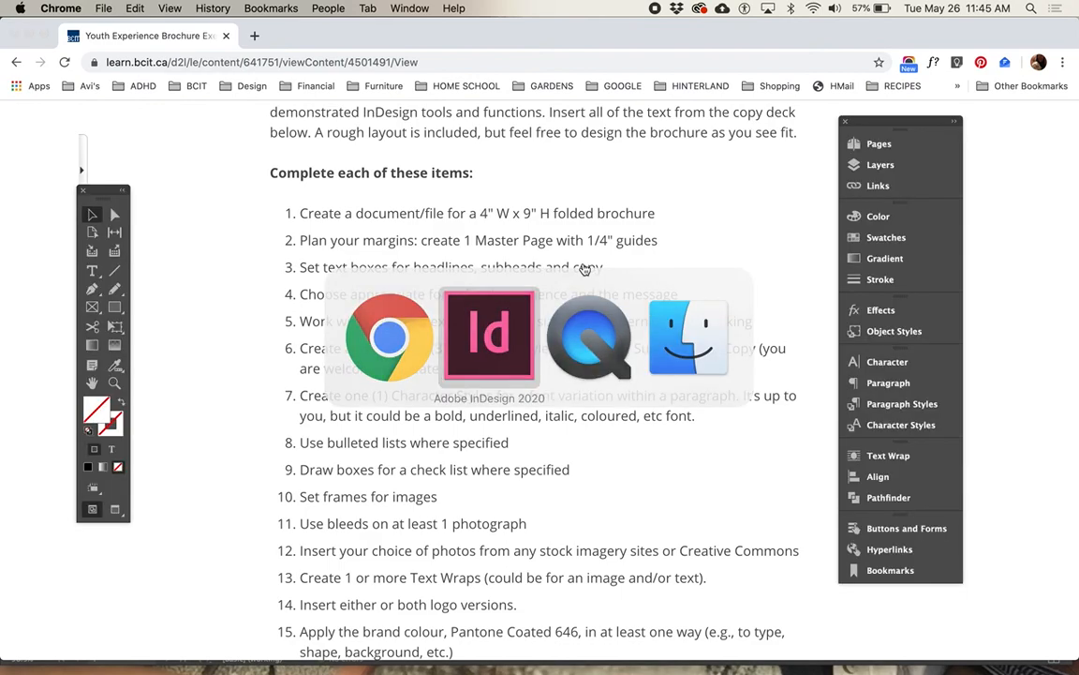